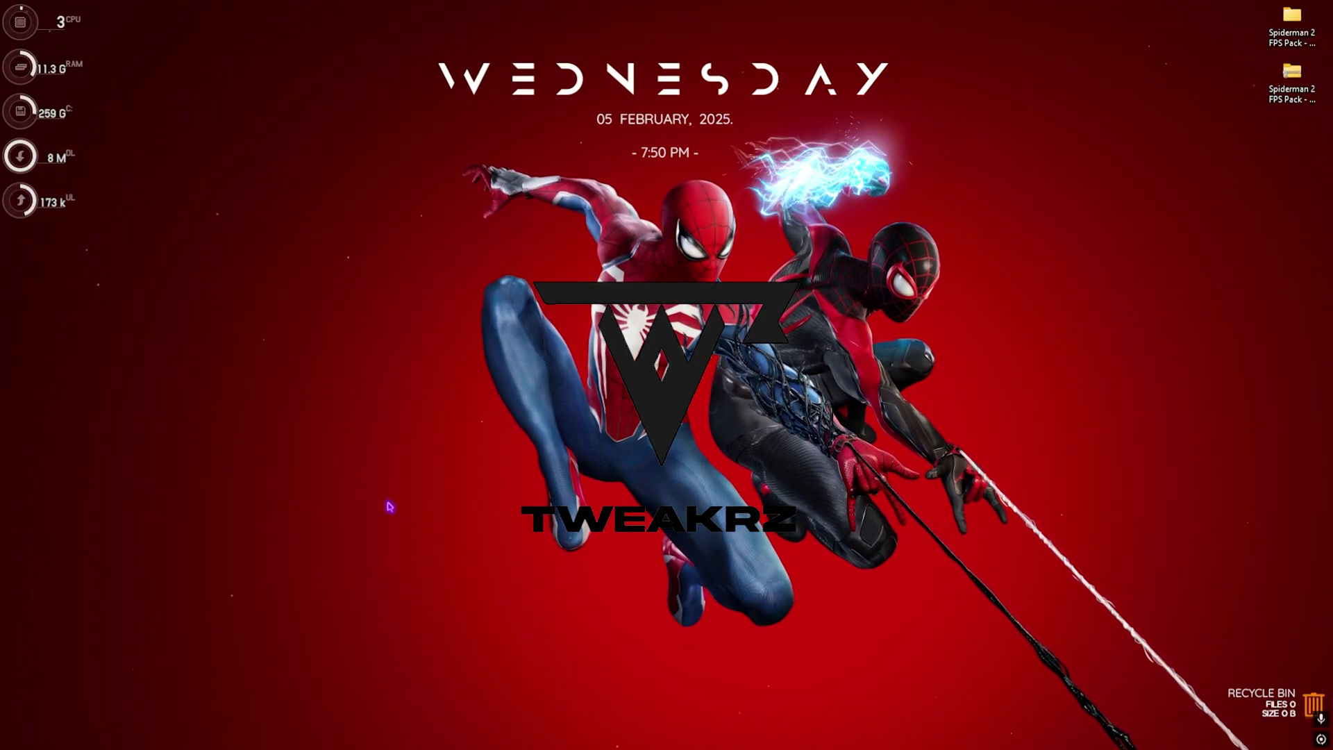
Open Settings, check Gaming › Game Bar (controller option off), then confirm Game Mode is on
{"action": "key", "text": "super"}
{"action": "type", "text": "set"}
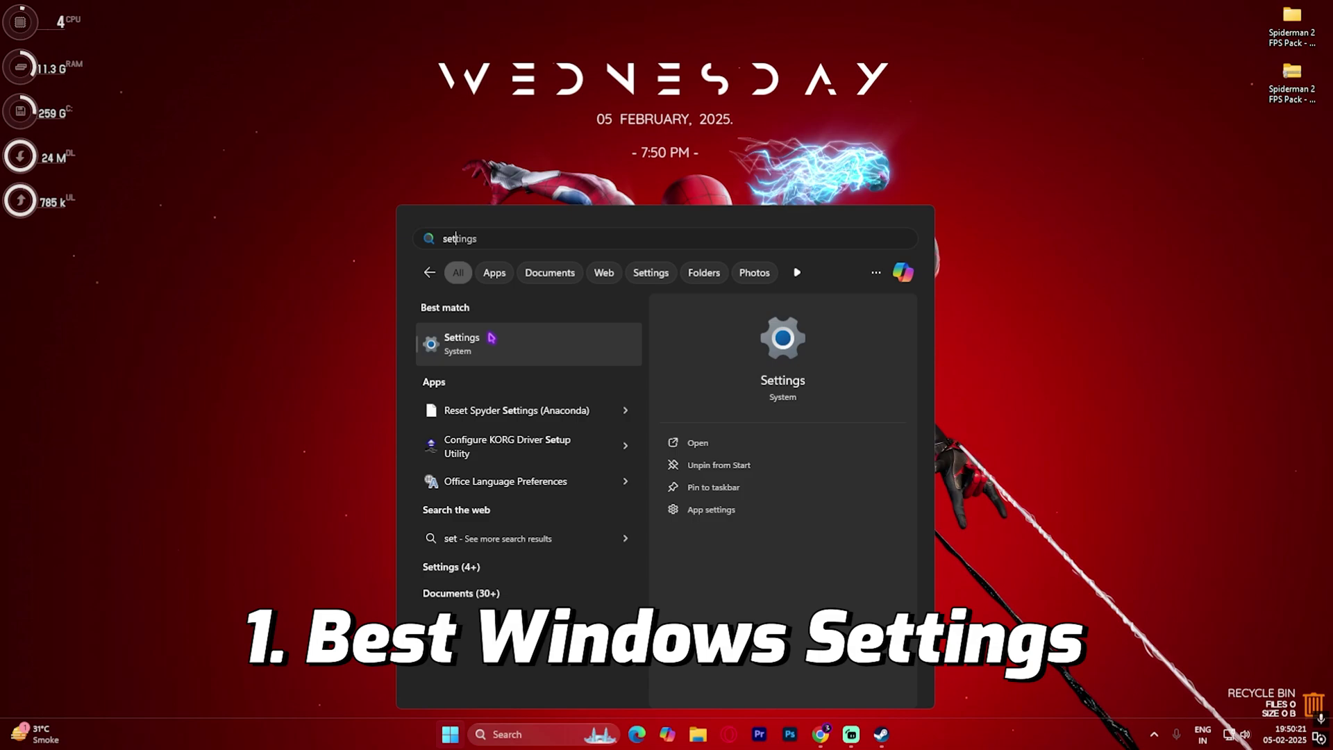
{"action": "left_click", "coordinate": [491, 338]}
{"action": "left_click", "coordinate": [83, 370]}
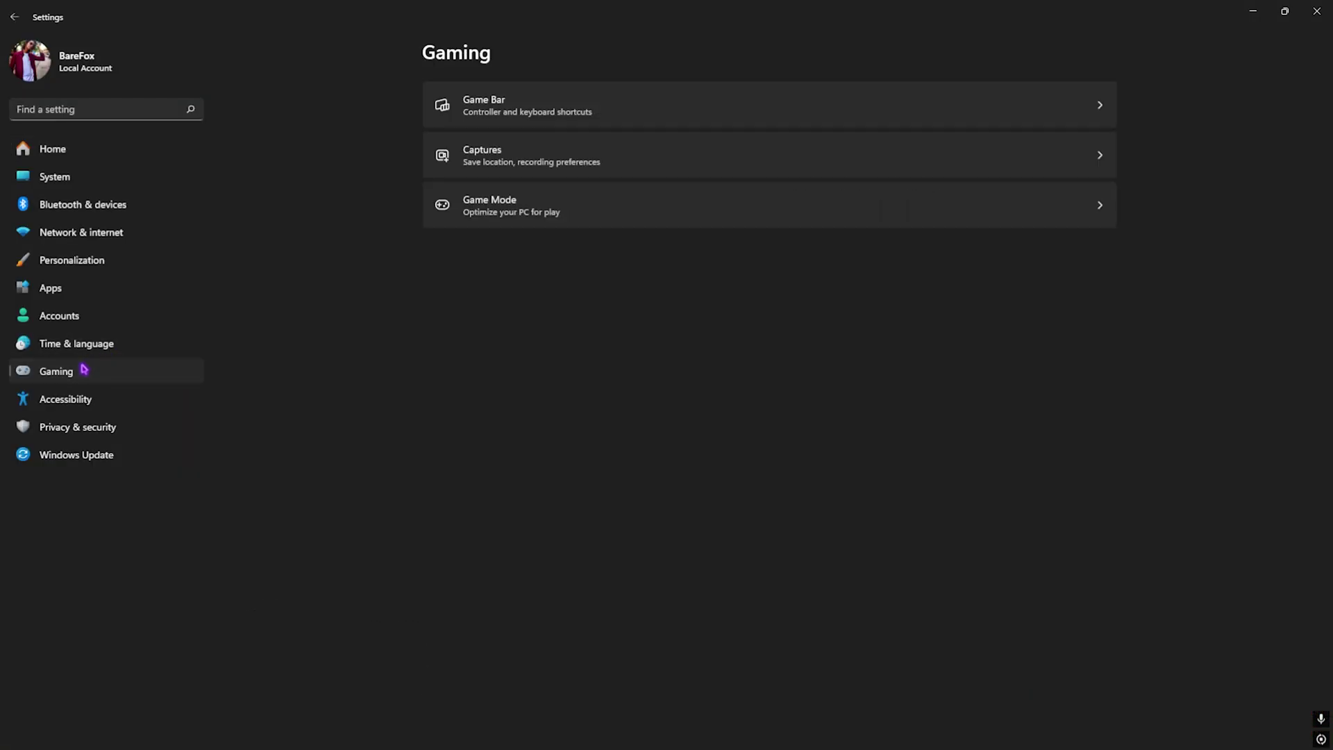
{"action": "left_click", "coordinate": [512, 108]}
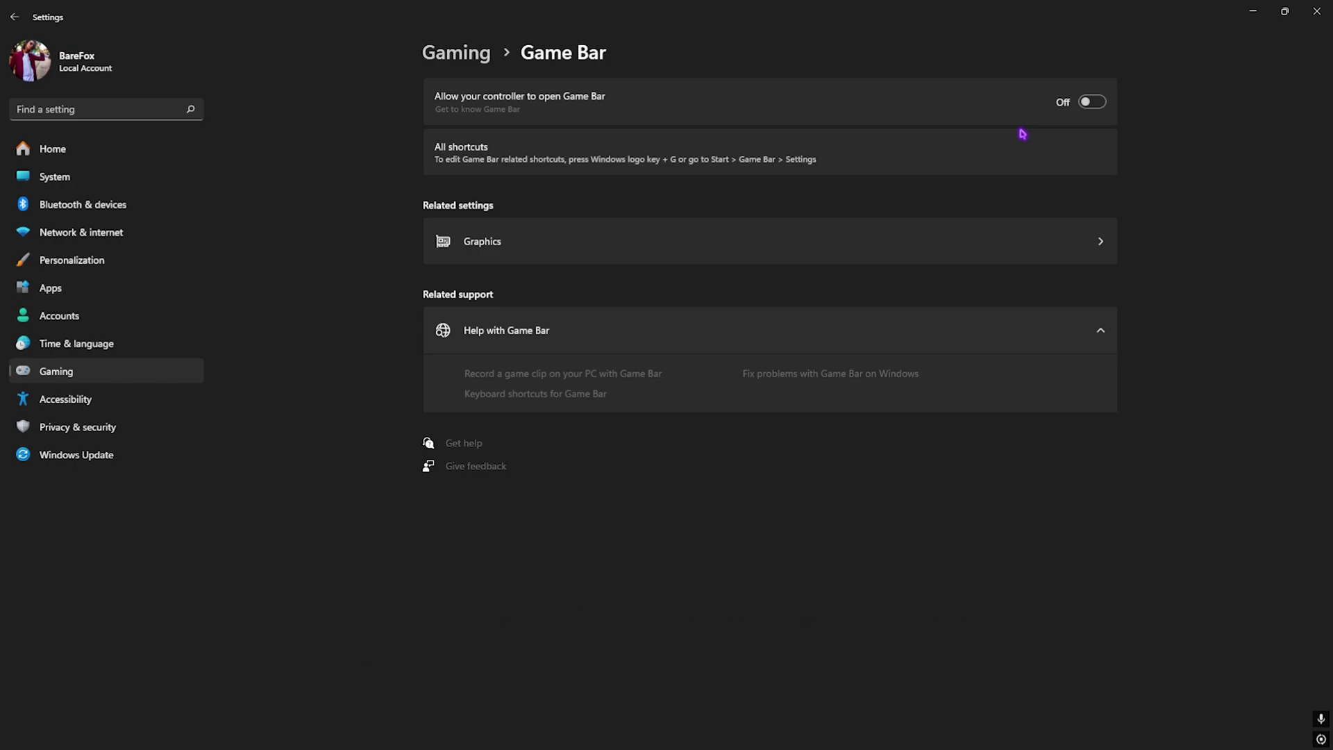
{"action": "left_click", "coordinate": [475, 64]}
{"action": "left_click", "coordinate": [571, 215]}
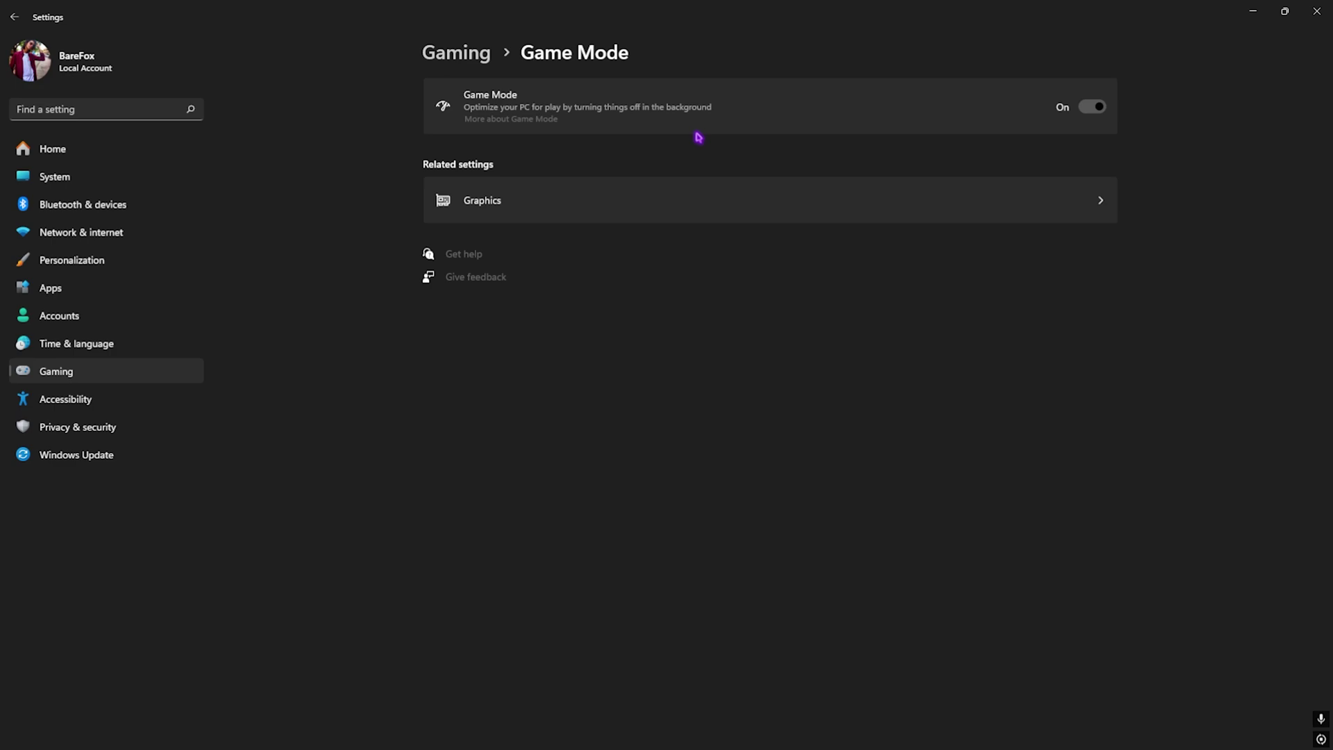
Review the default graphics settings, then return to the per-app Graphics preferences list
{"action": "left_click", "coordinate": [482, 208]}
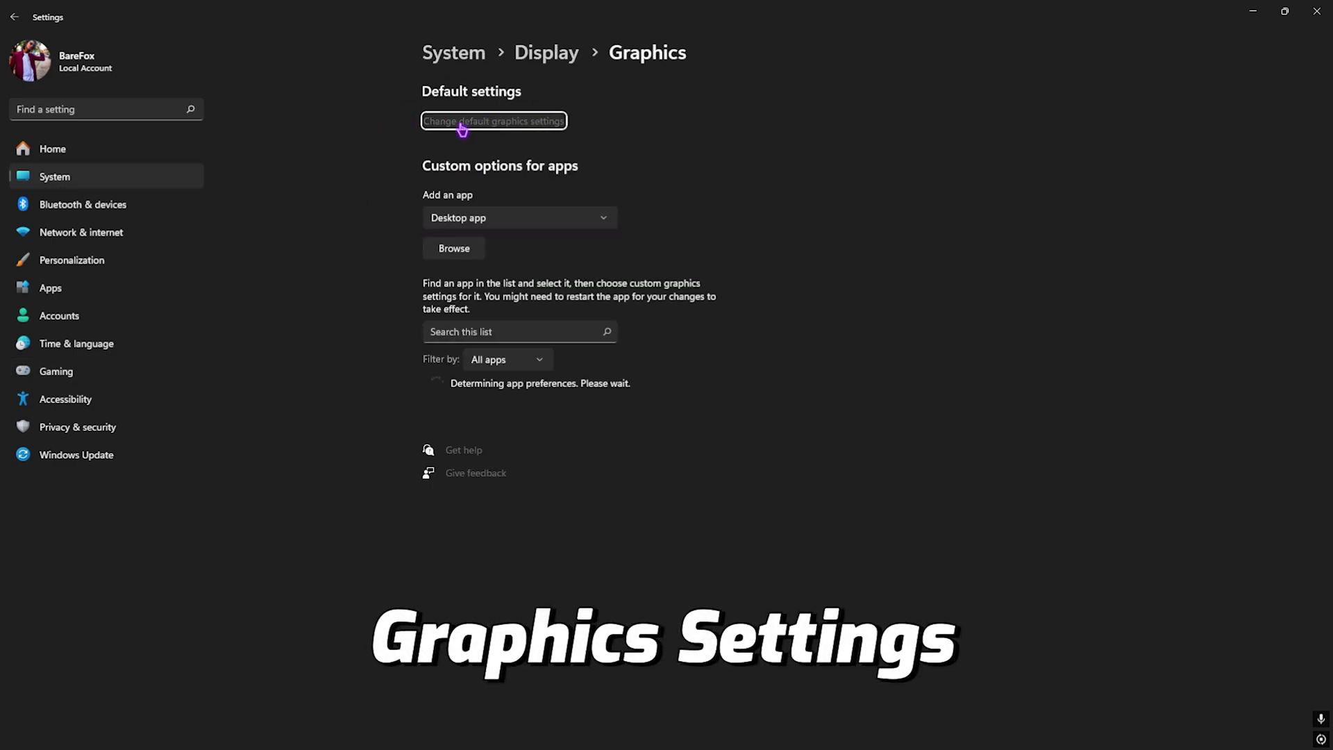
{"action": "left_click", "coordinate": [515, 129]}
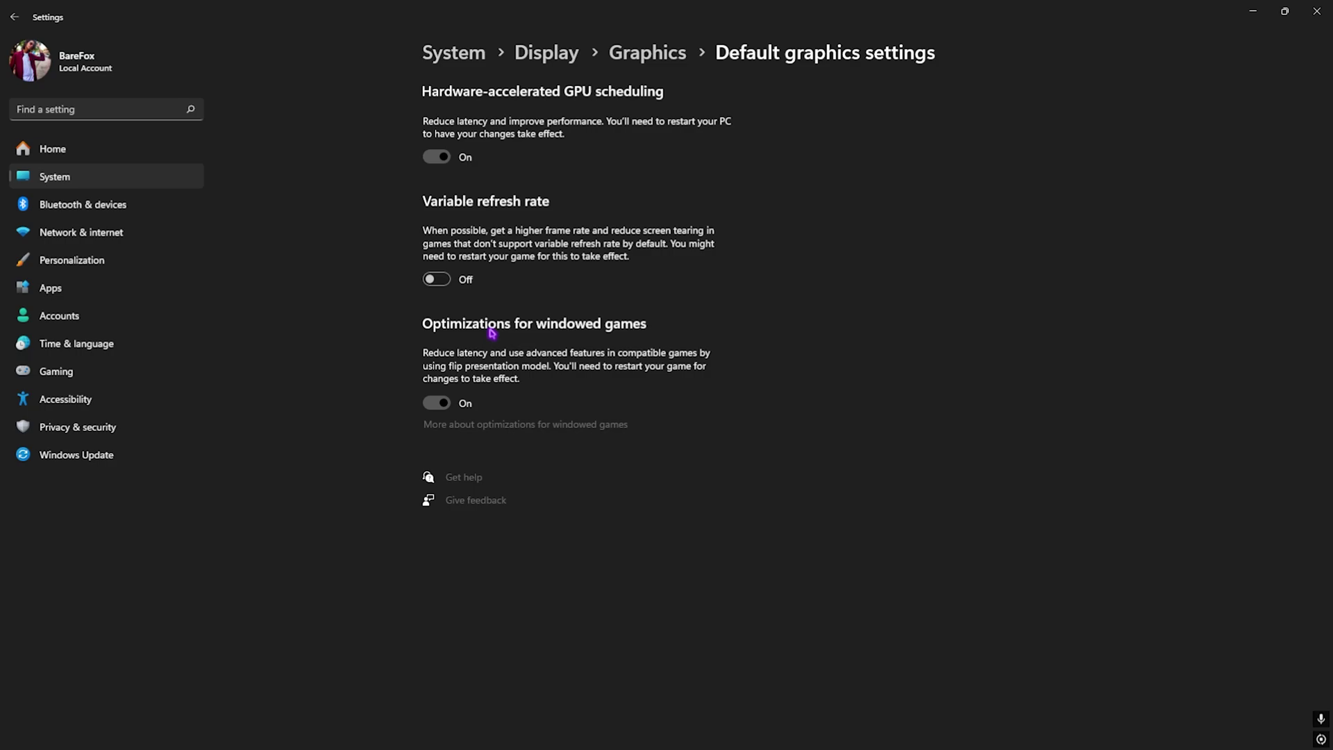
{"action": "left_click", "coordinate": [639, 58]}
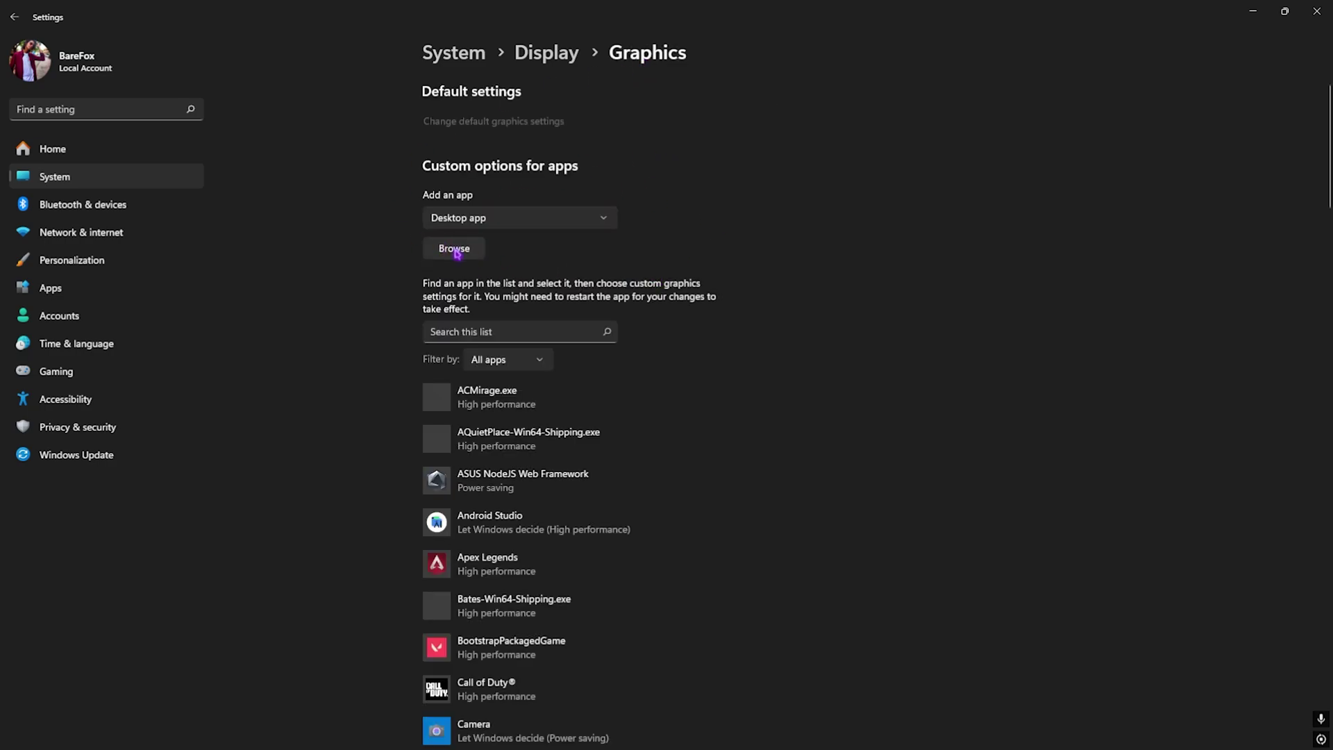
Browse to Spider-Man2.exe and add it to the graphics app list
{"action": "left_click", "coordinate": [455, 248]}
{"action": "scroll", "coordinate": [320, 211], "scroll_direction": "down", "scroll_amount": 1}
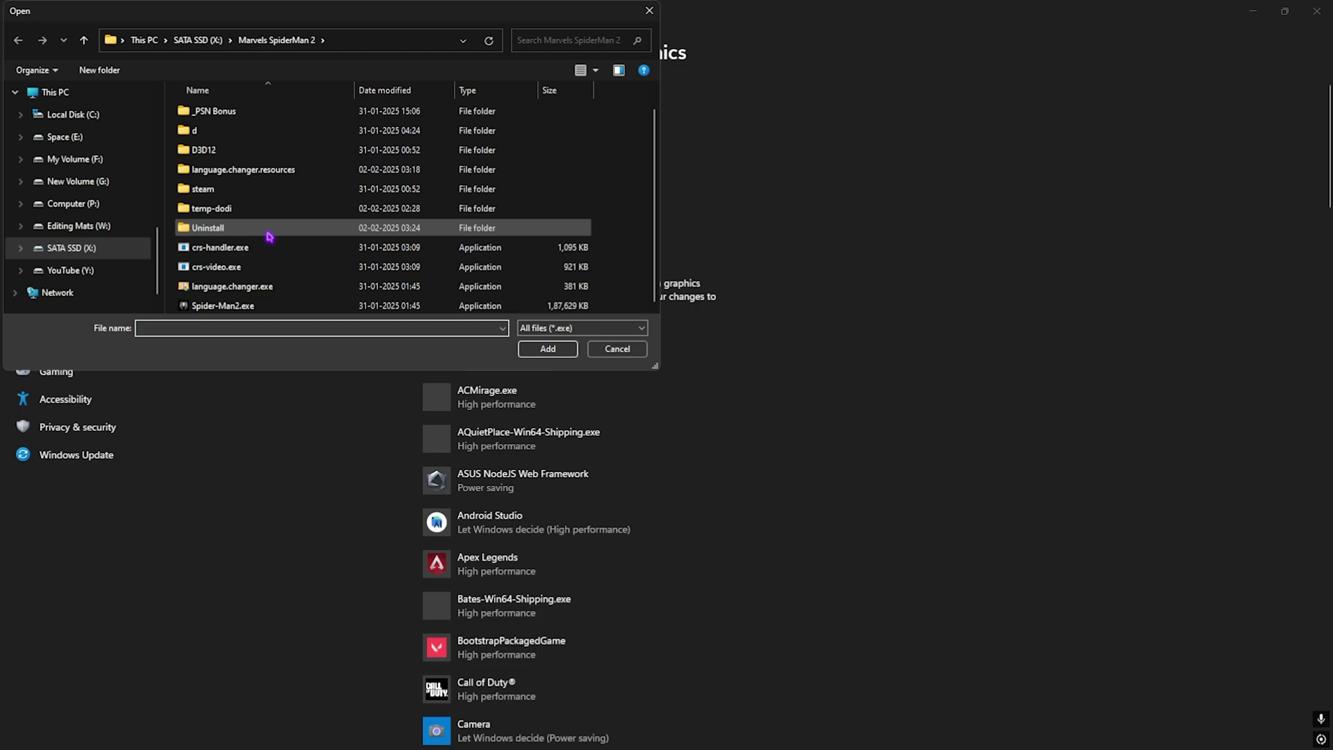
{"action": "left_click", "coordinate": [266, 306]}
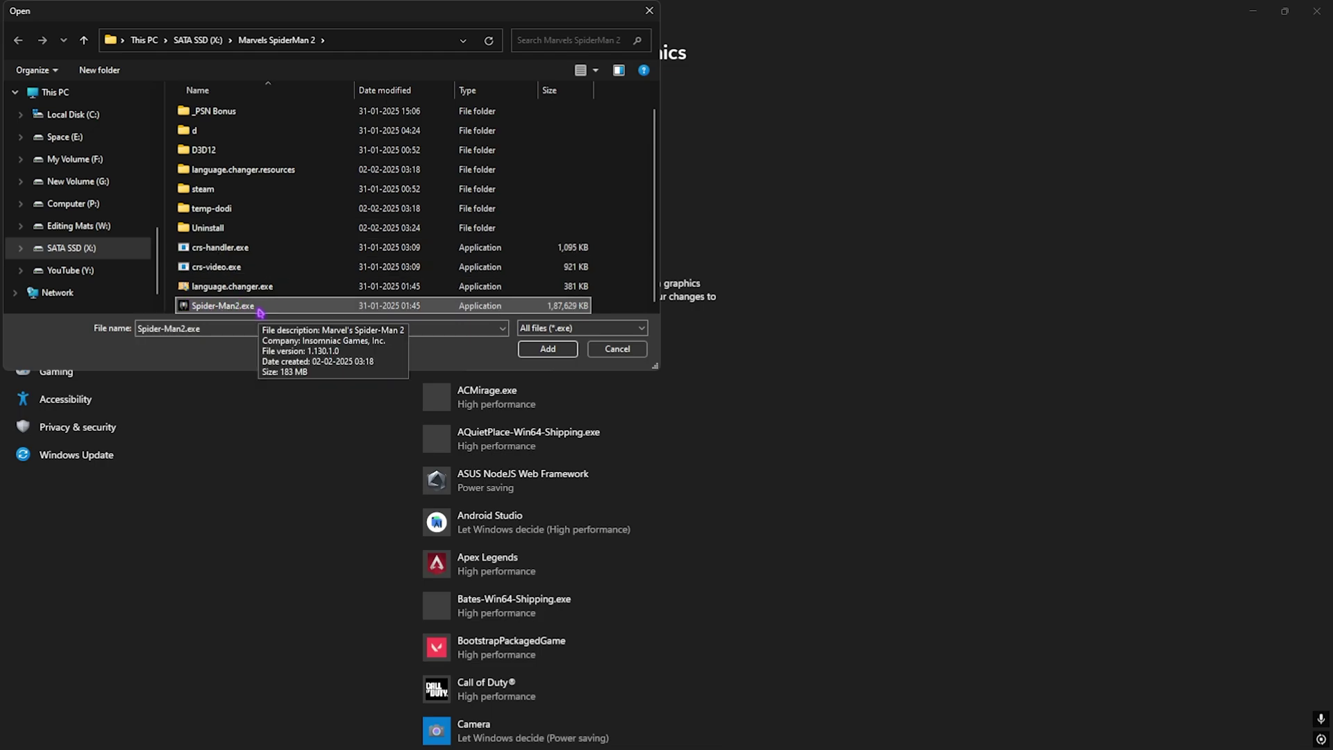
{"action": "left_click", "coordinate": [547, 348]}
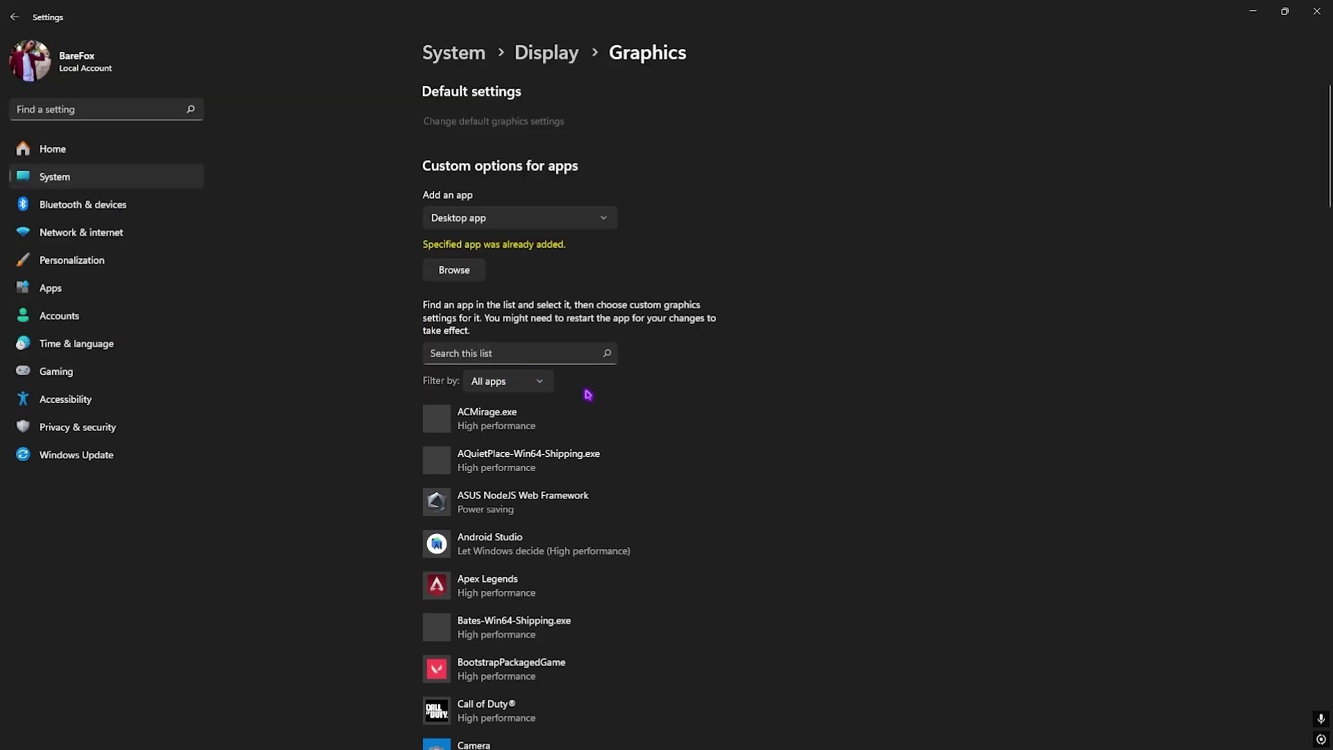
Set Marvel's Spider-Man 2's graphics preference to High performance, save it, and close Settings
{"action": "scroll", "coordinate": [587, 391], "scroll_direction": "down", "scroll_amount": 7}
{"action": "scroll", "coordinate": [587, 391], "scroll_direction": "down", "scroll_amount": 5}
{"action": "left_click", "coordinate": [565, 381]}
{"action": "scroll", "coordinate": [640, 383], "scroll_direction": "down", "scroll_amount": 5}
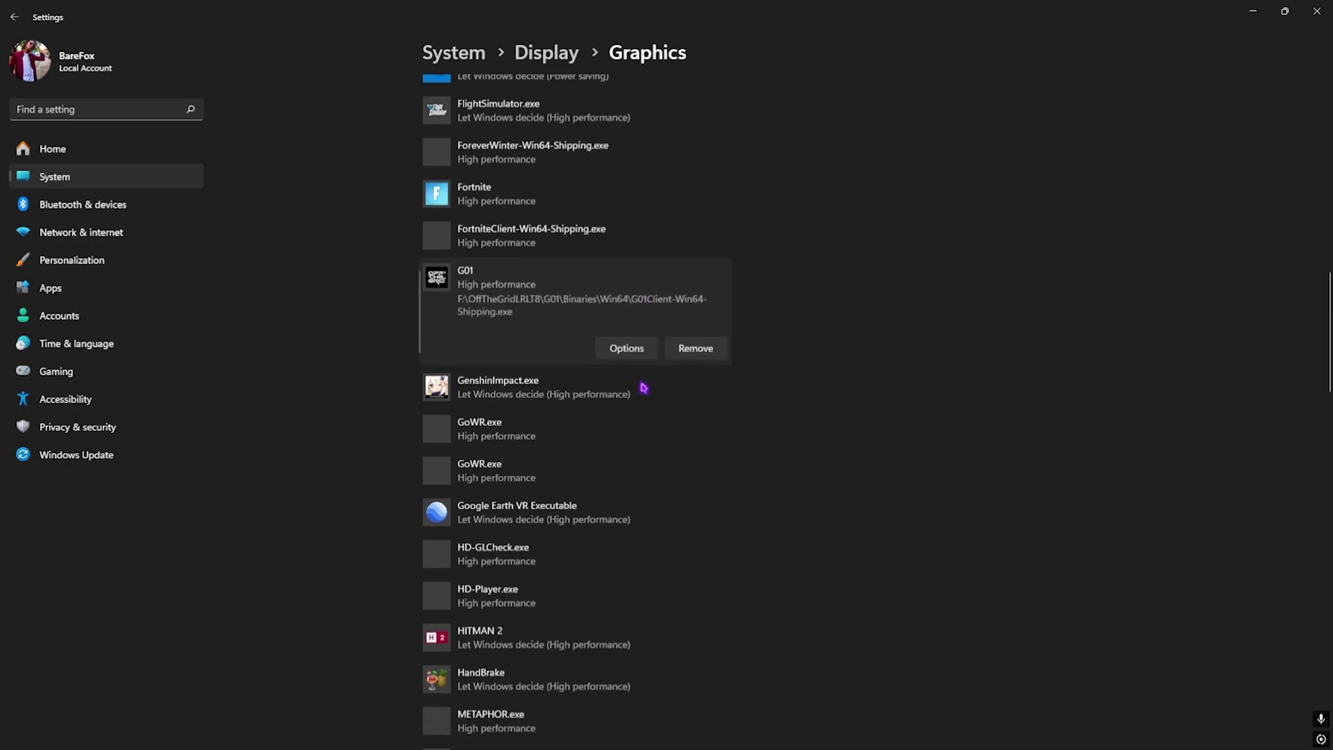
{"action": "scroll", "coordinate": [644, 387], "scroll_direction": "down", "scroll_amount": 3}
{"action": "left_click", "coordinate": [565, 396]}
{"action": "left_click", "coordinate": [622, 387]}
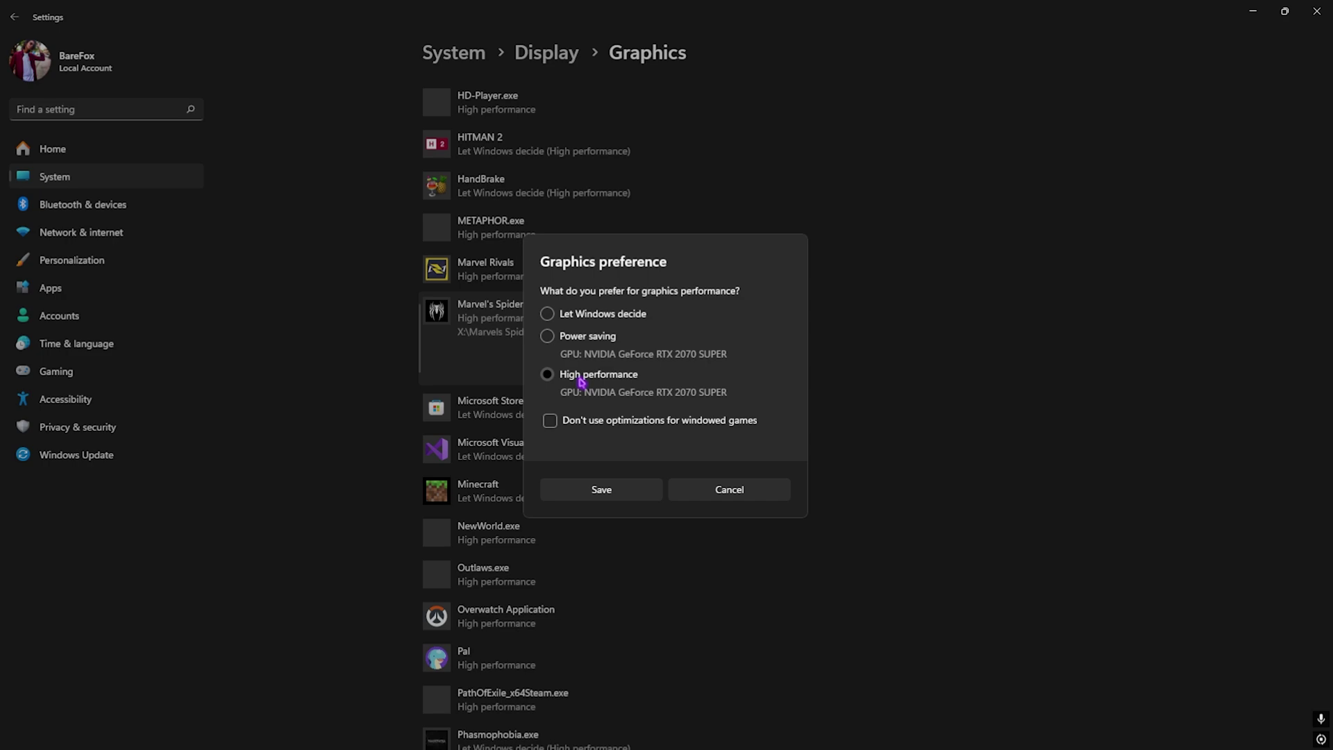
{"action": "left_click", "coordinate": [595, 486]}
{"action": "left_click", "coordinate": [1323, 9]}
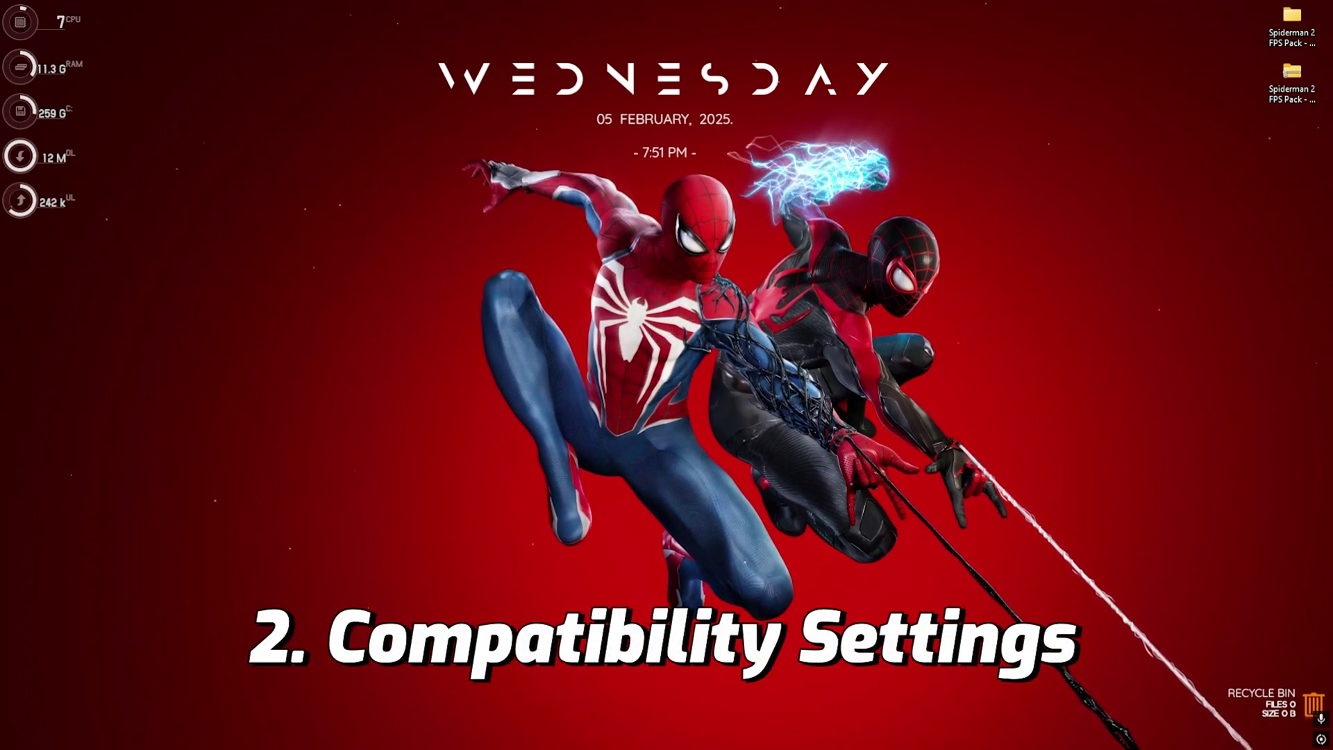
In Spider-Man2.exe's Compatibility properties, set Windows 8 mode, run as administrator, disable fullscreen optimizations
{"action": "mouse_move", "coordinate": [698, 737]}
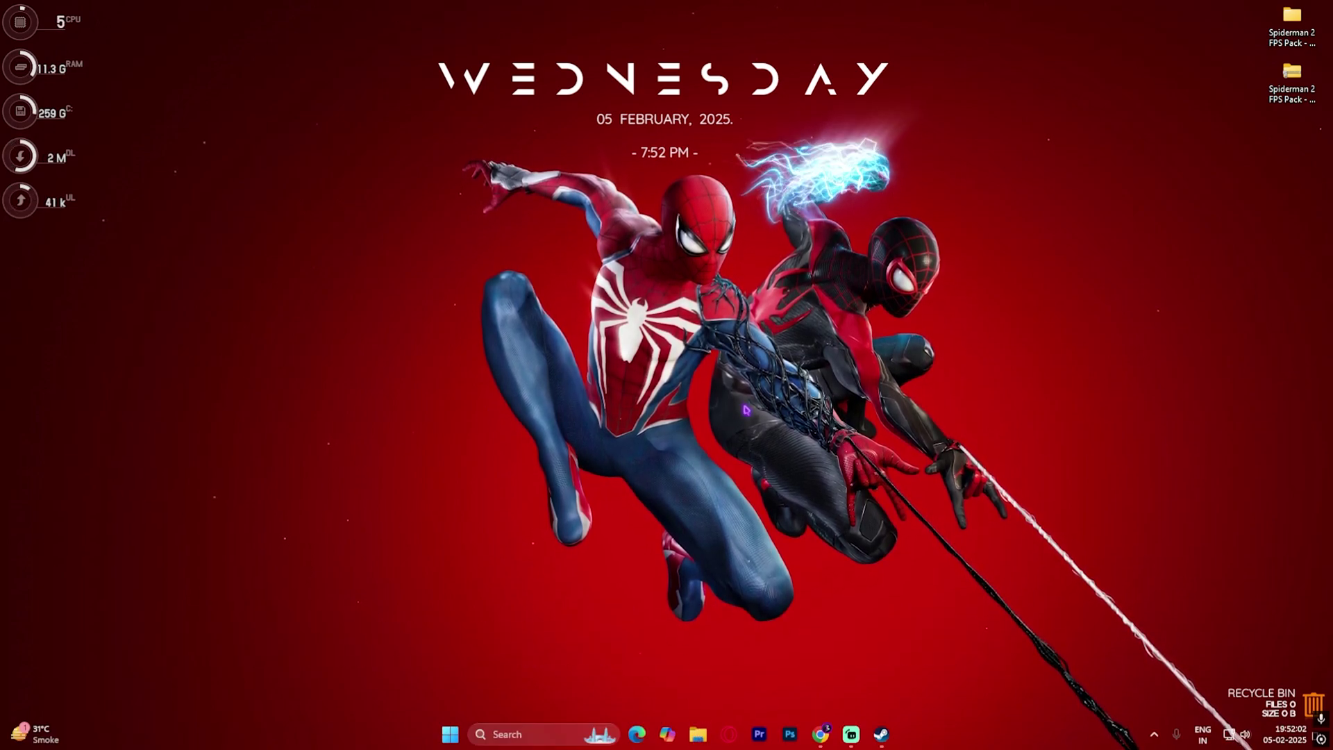
{"action": "left_click", "coordinate": [698, 735]}
{"action": "left_click", "coordinate": [203, 439]}
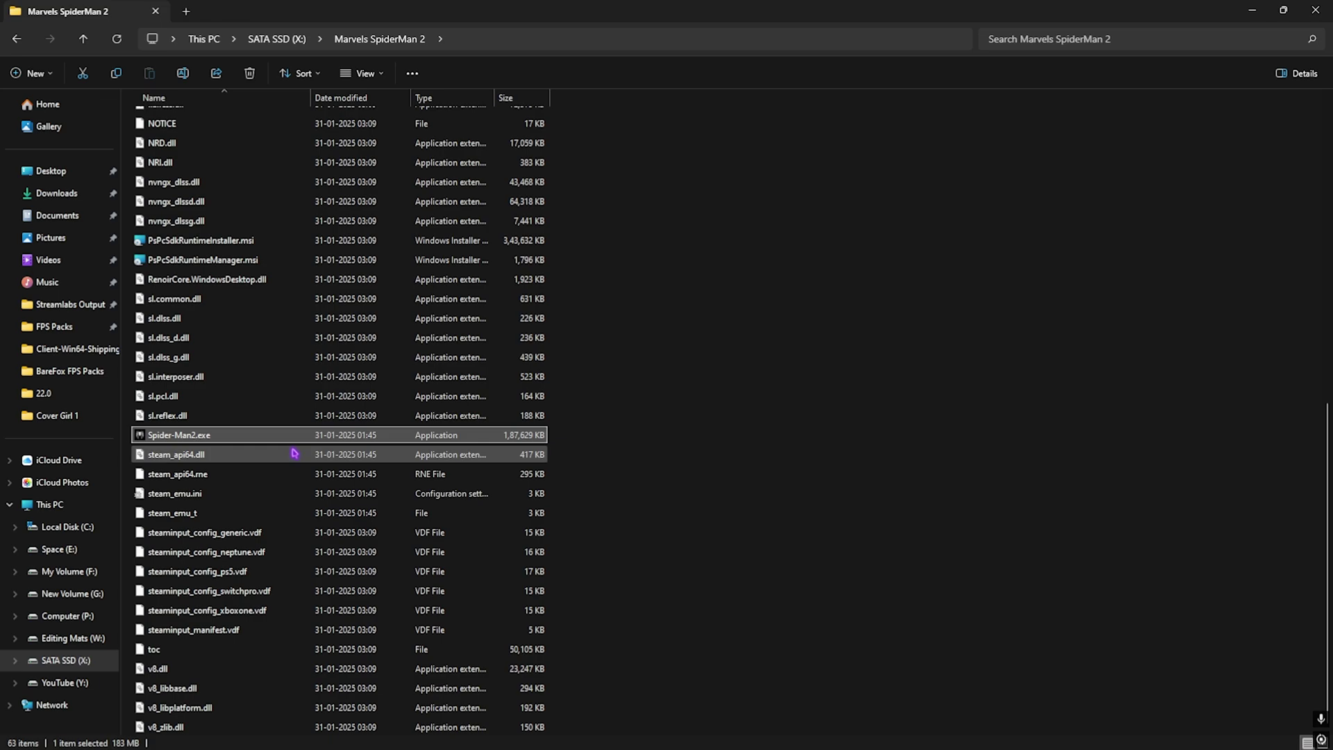
{"action": "right_click", "coordinate": [235, 441]}
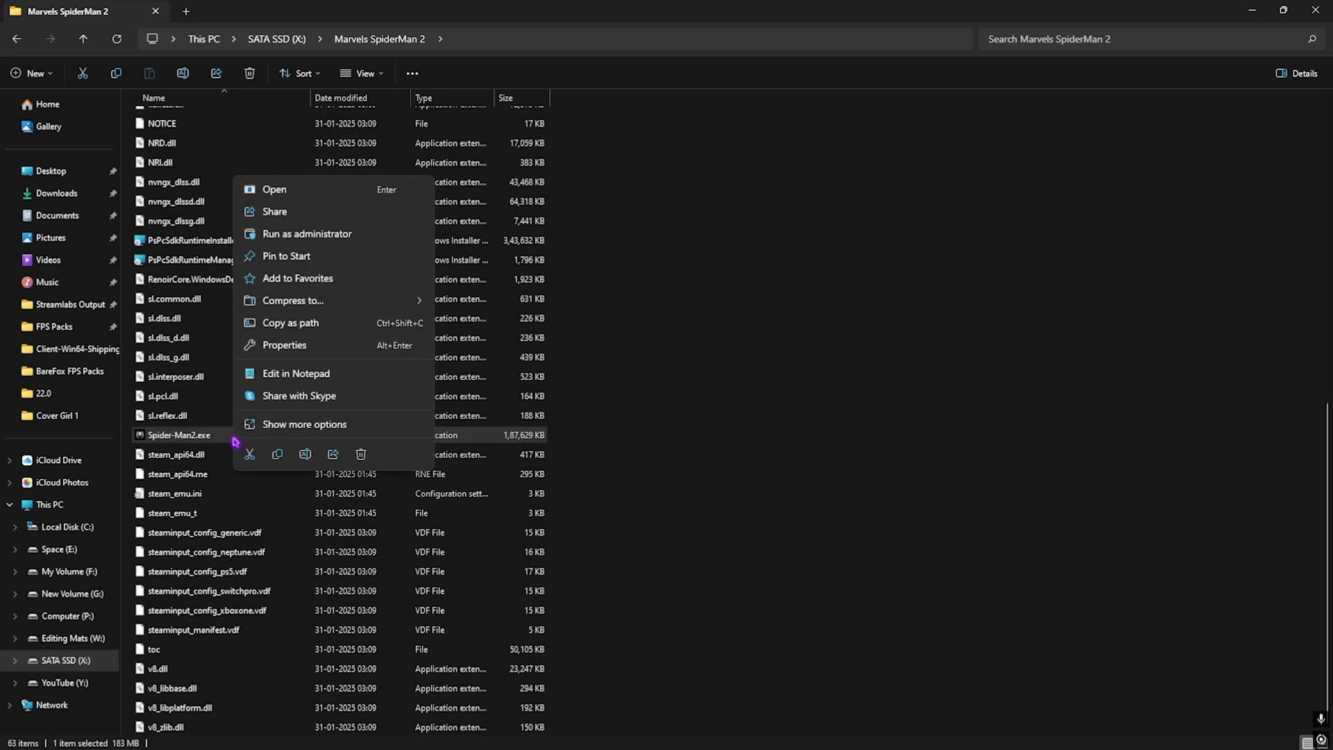
{"action": "left_click", "coordinate": [293, 356]}
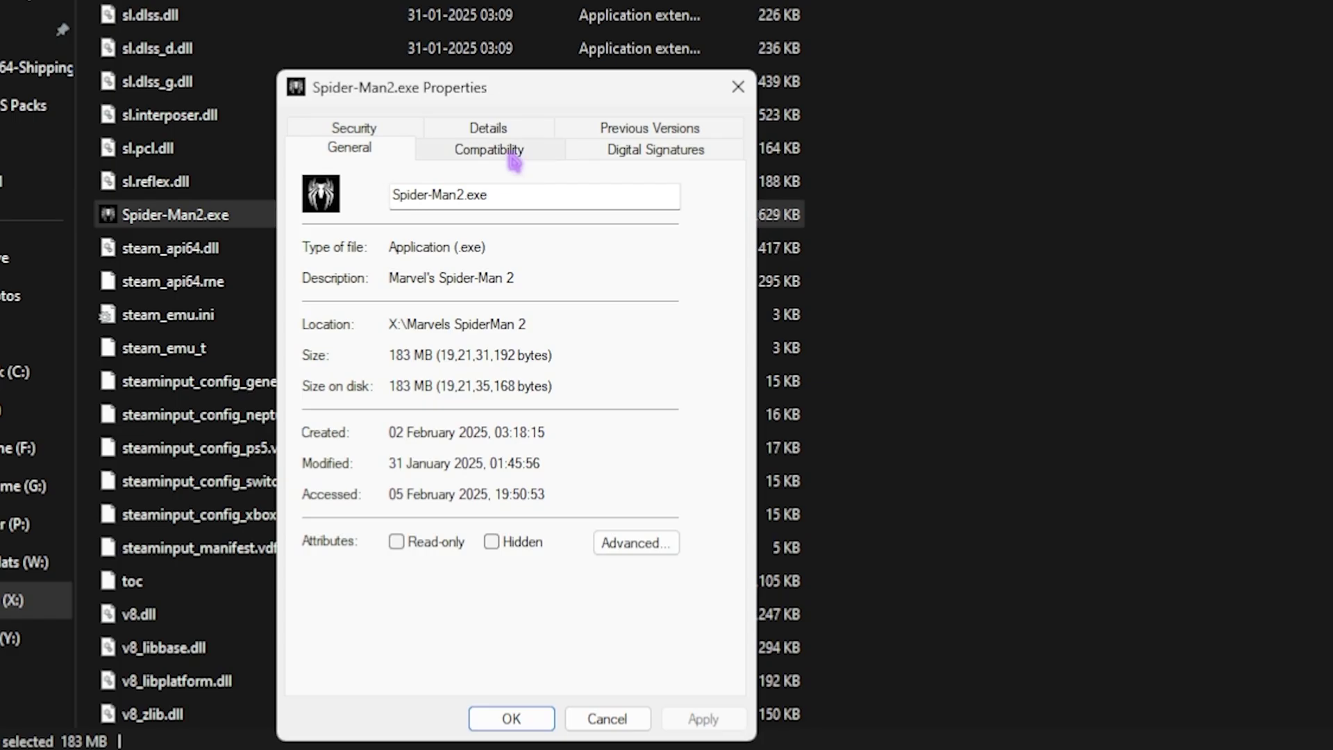
{"action": "left_click", "coordinate": [370, 397]}
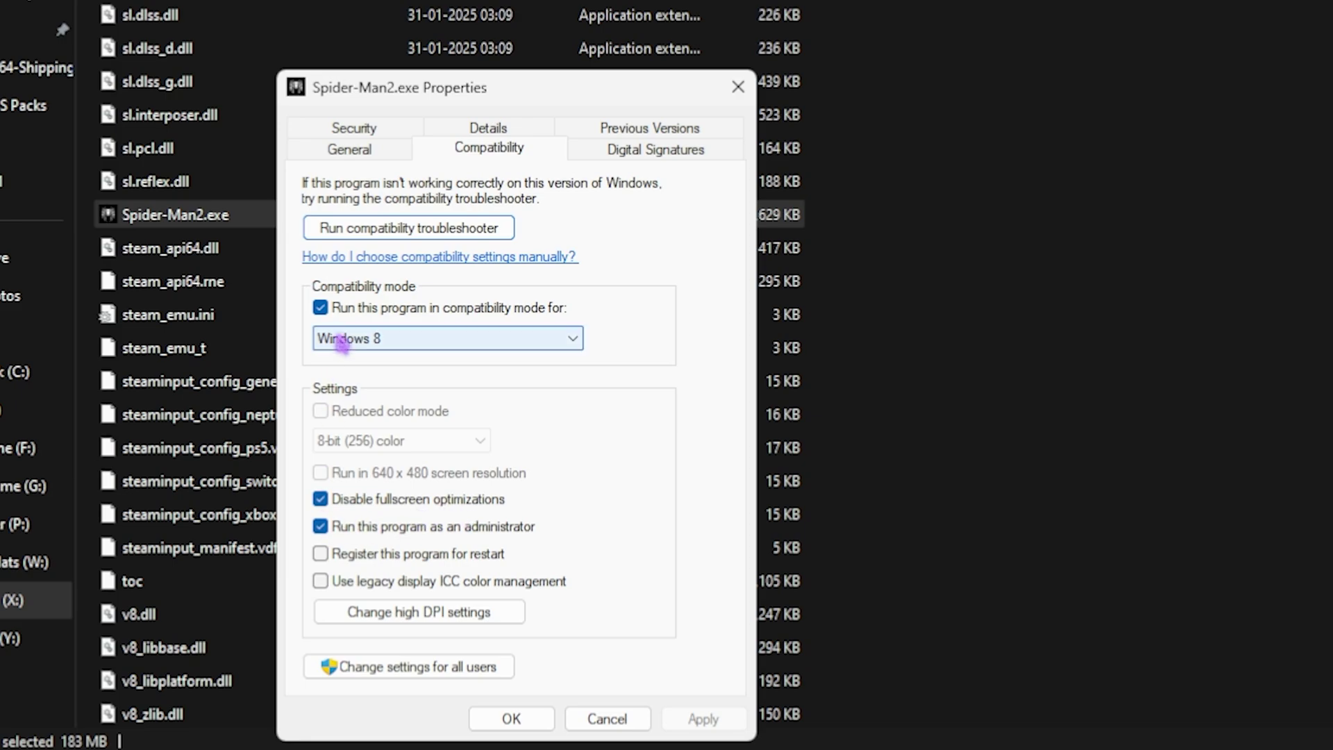
{"action": "left_click", "coordinate": [321, 309]}
{"action": "left_click", "coordinate": [321, 309]}
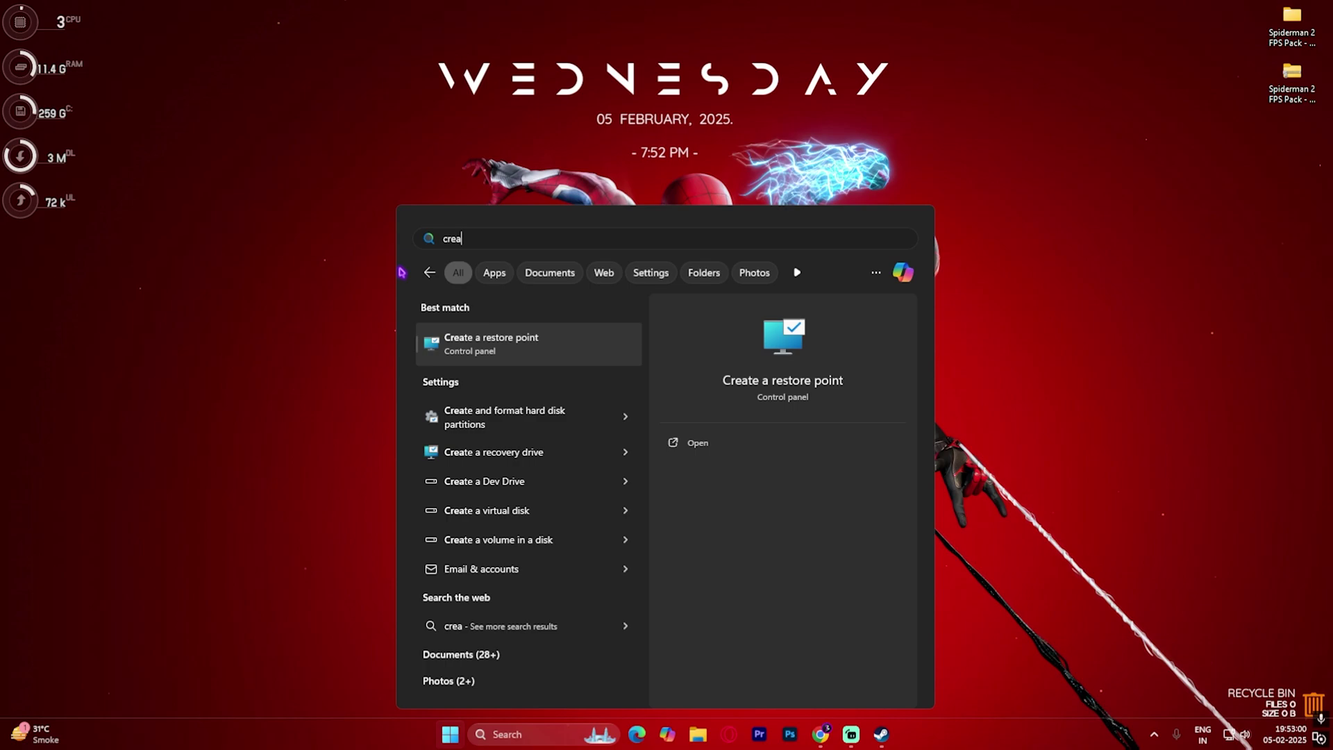
Create a restore point named 'Spiderman' for Local Disk (C:) and close the dialogs
{"action": "key", "text": "Return"}
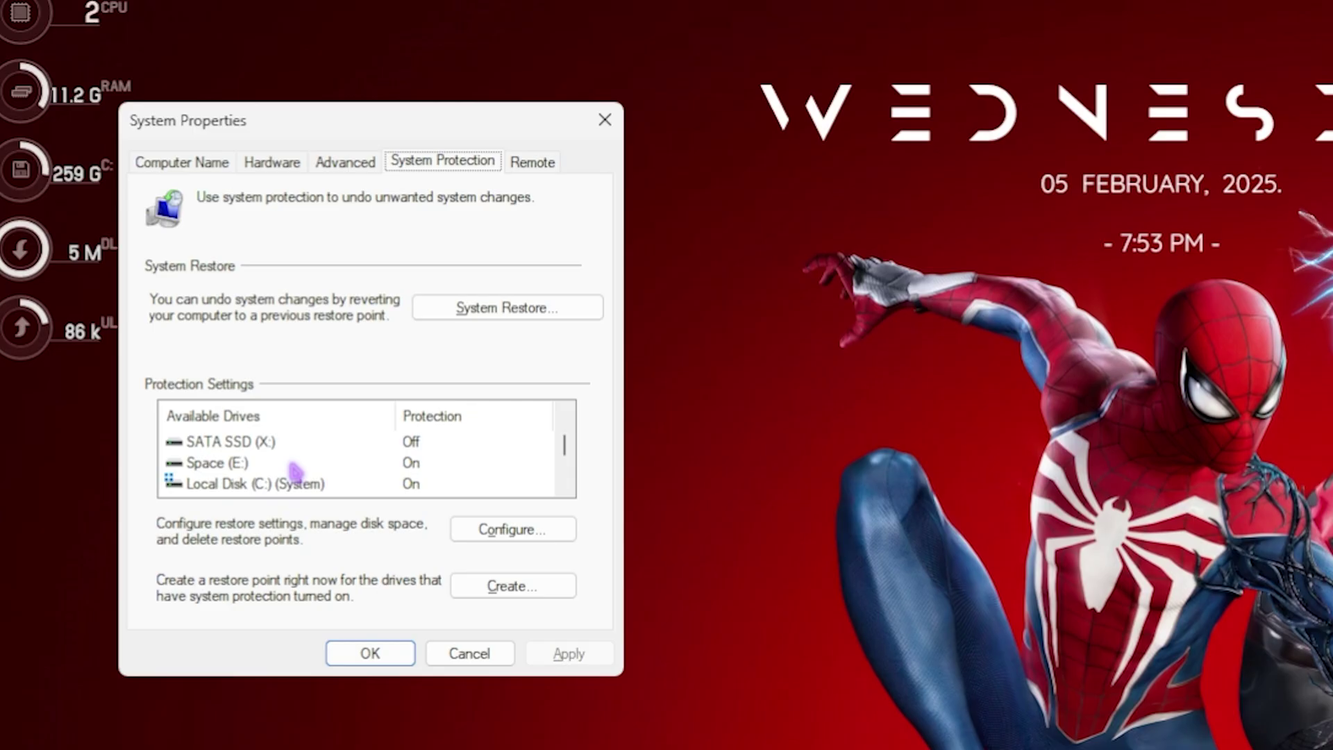
{"action": "left_click", "coordinate": [175, 287]}
{"action": "left_click", "coordinate": [521, 586]}
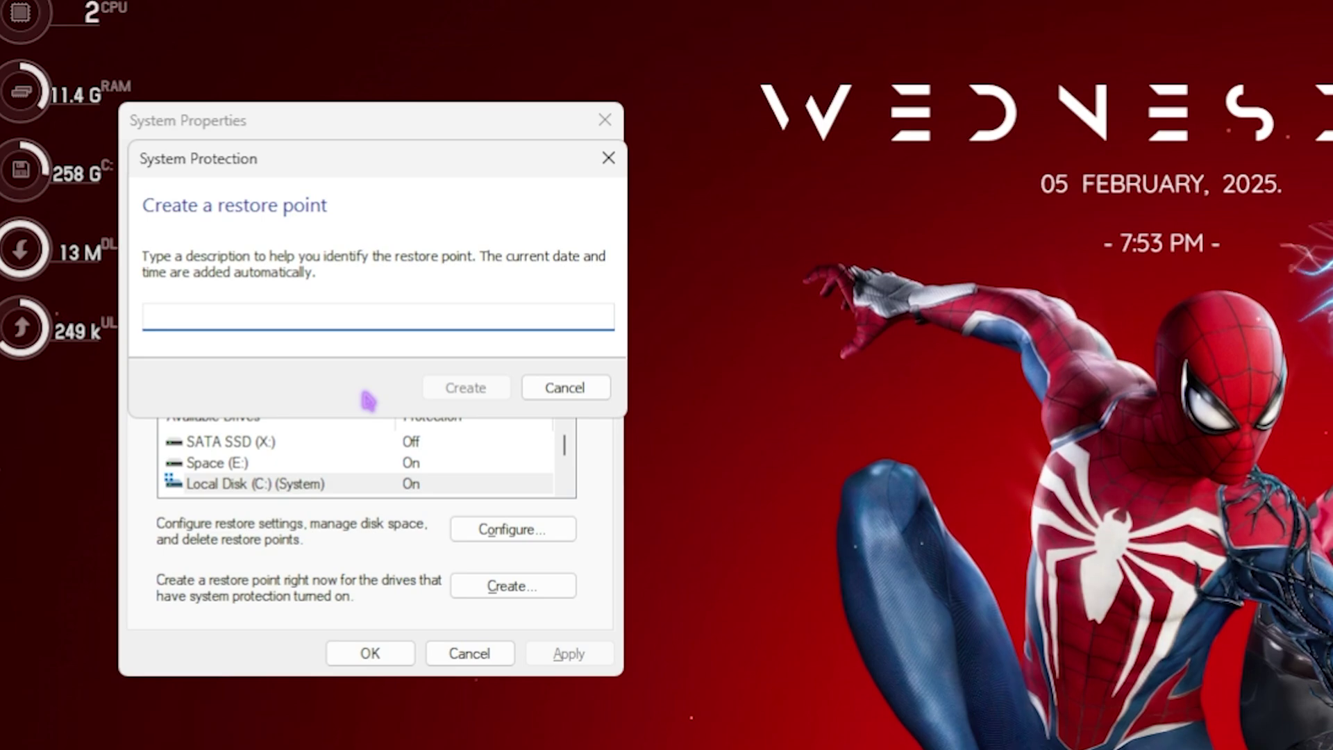
{"action": "type", "text": "Spiderman"}
{"action": "key", "text": "Return"}
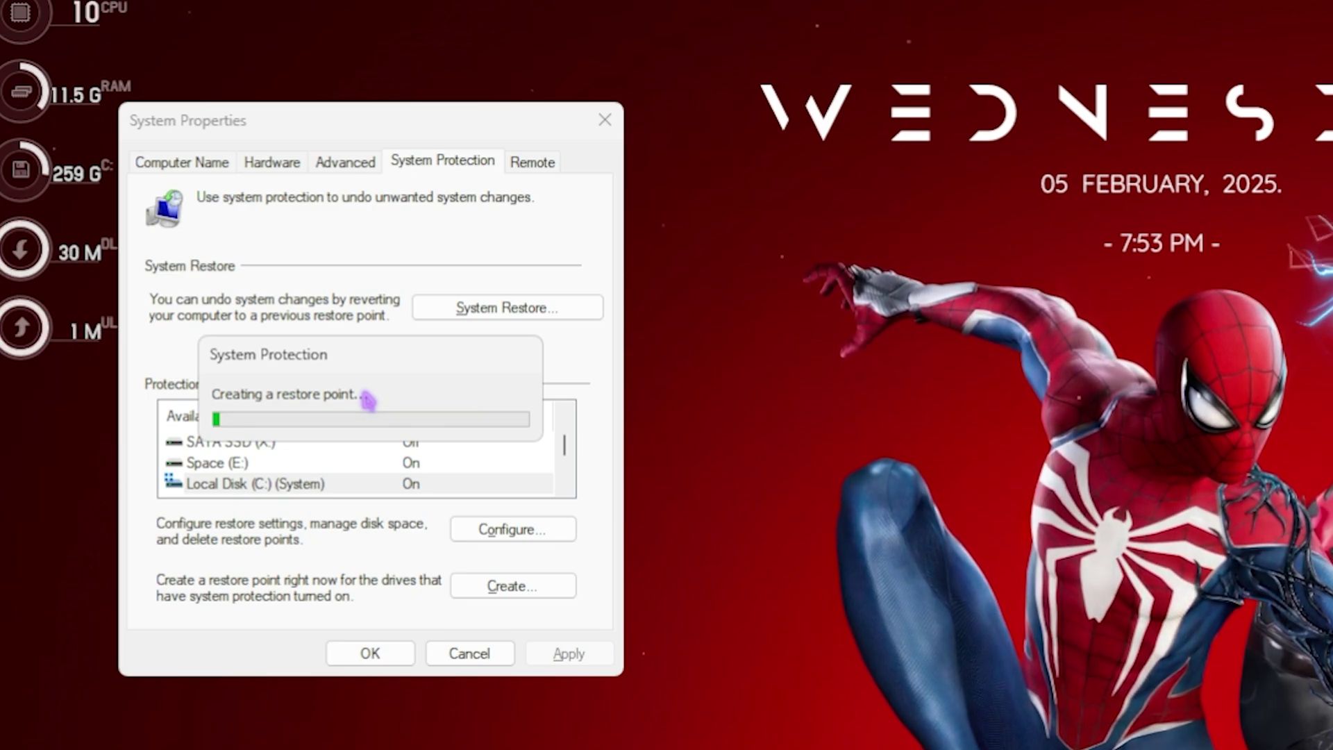
{"action": "left_click", "coordinate": [518, 408]}
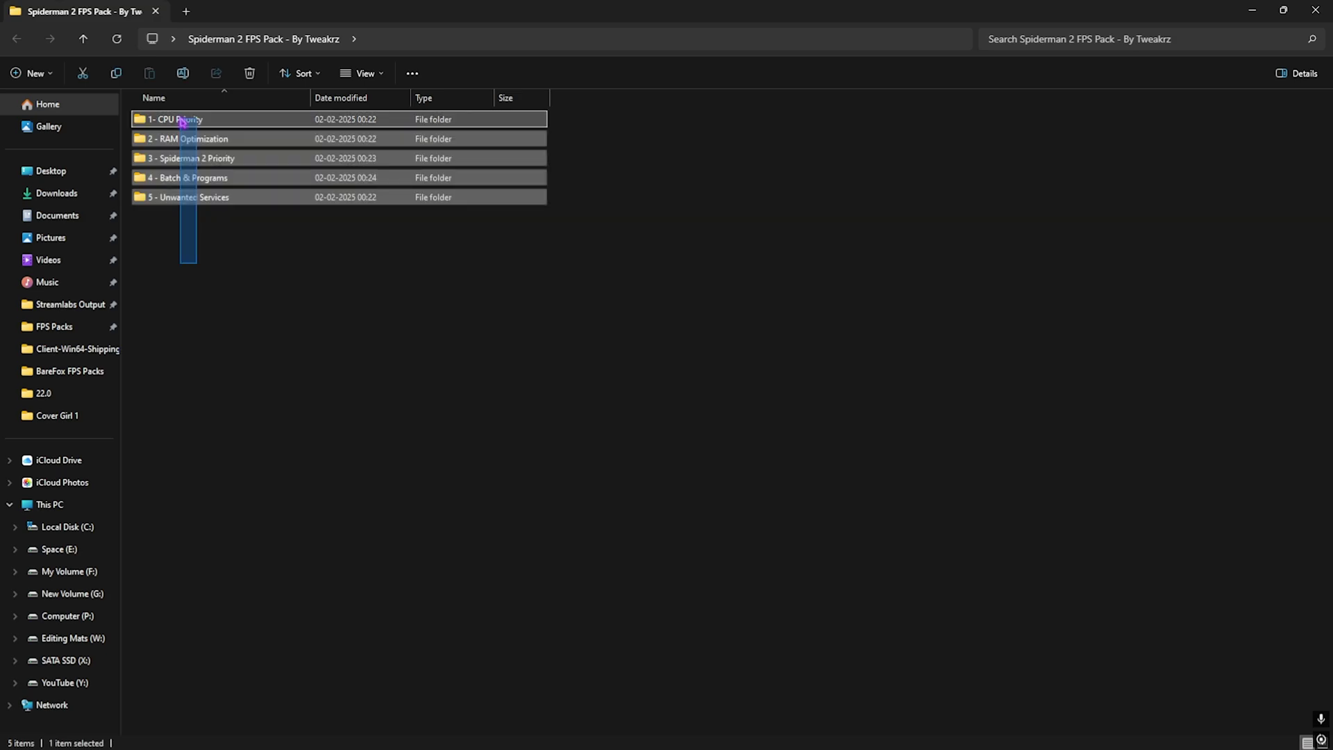
{"action": "left_click_drag", "start_coordinate": [197, 263], "coordinate": [179, 115]}
{"action": "left_click", "coordinate": [195, 258]}
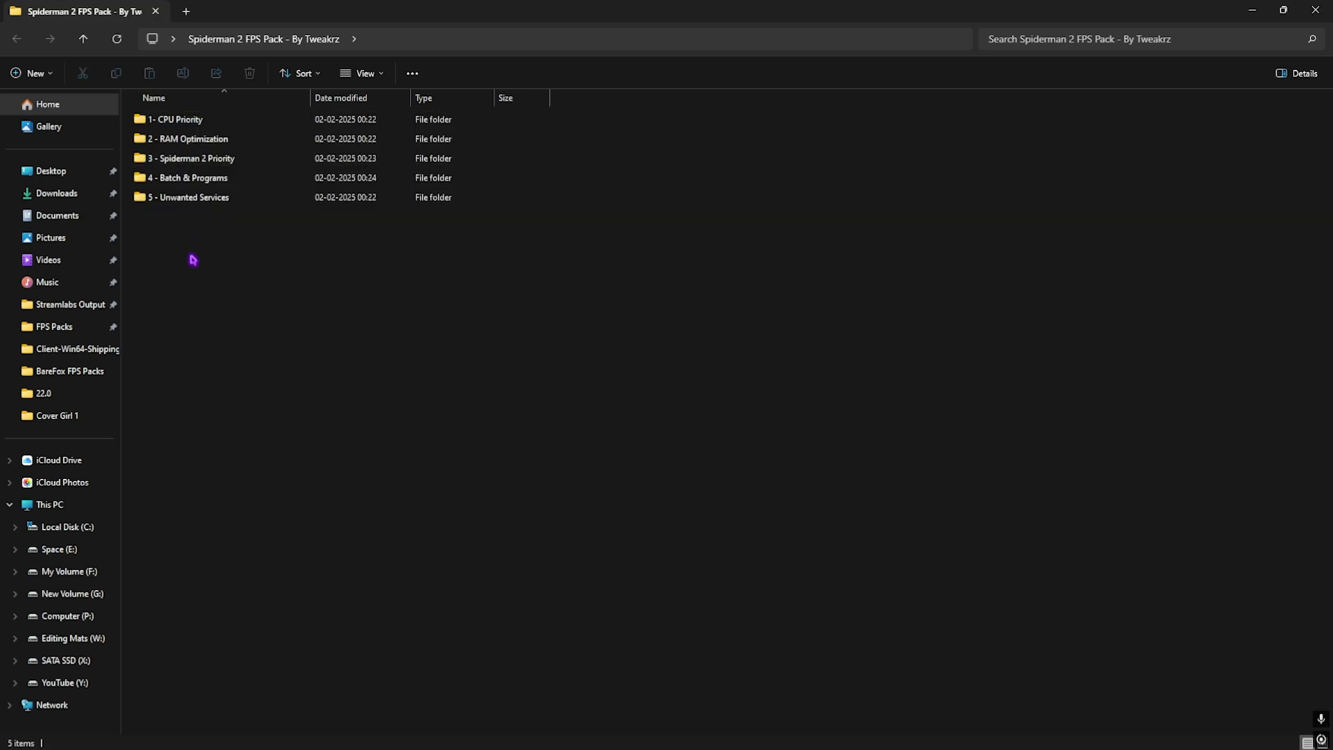
{"action": "double_click", "coordinate": [181, 123]}
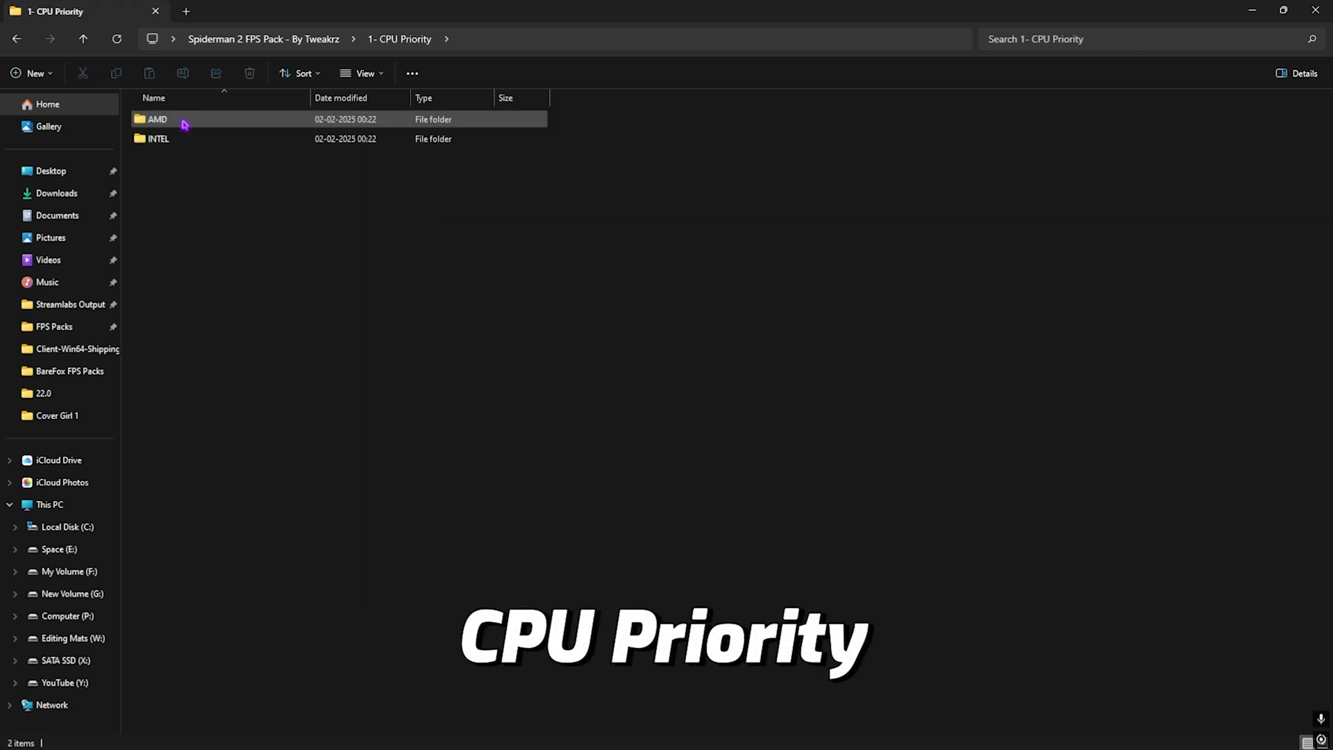
{"action": "left_click", "coordinate": [184, 123]}
{"action": "double_click", "coordinate": [184, 122]}
{"action": "left_click", "coordinate": [386, 31]}
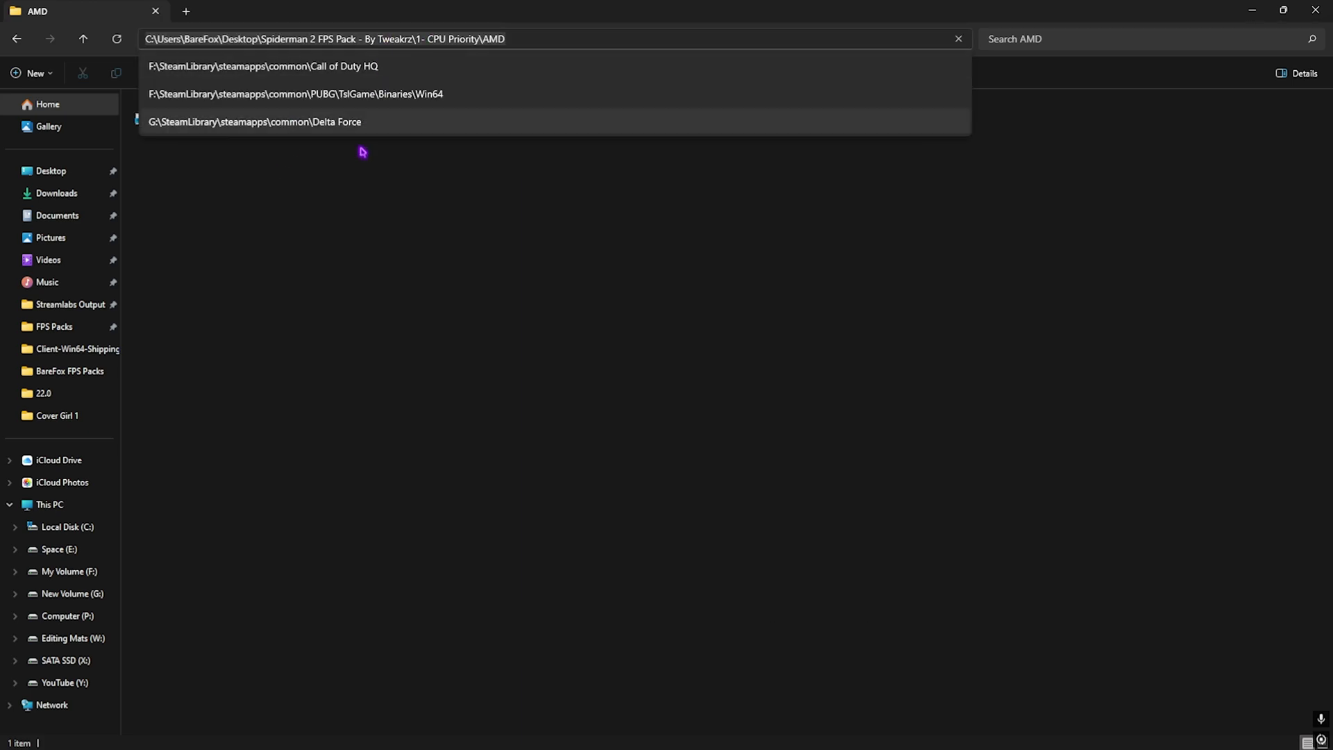
{"action": "left_click", "coordinate": [360, 148]}
{"action": "left_click", "coordinate": [398, 39]}
{"action": "double_click", "coordinate": [201, 122]}
{"action": "left_click", "coordinate": [396, 41]}
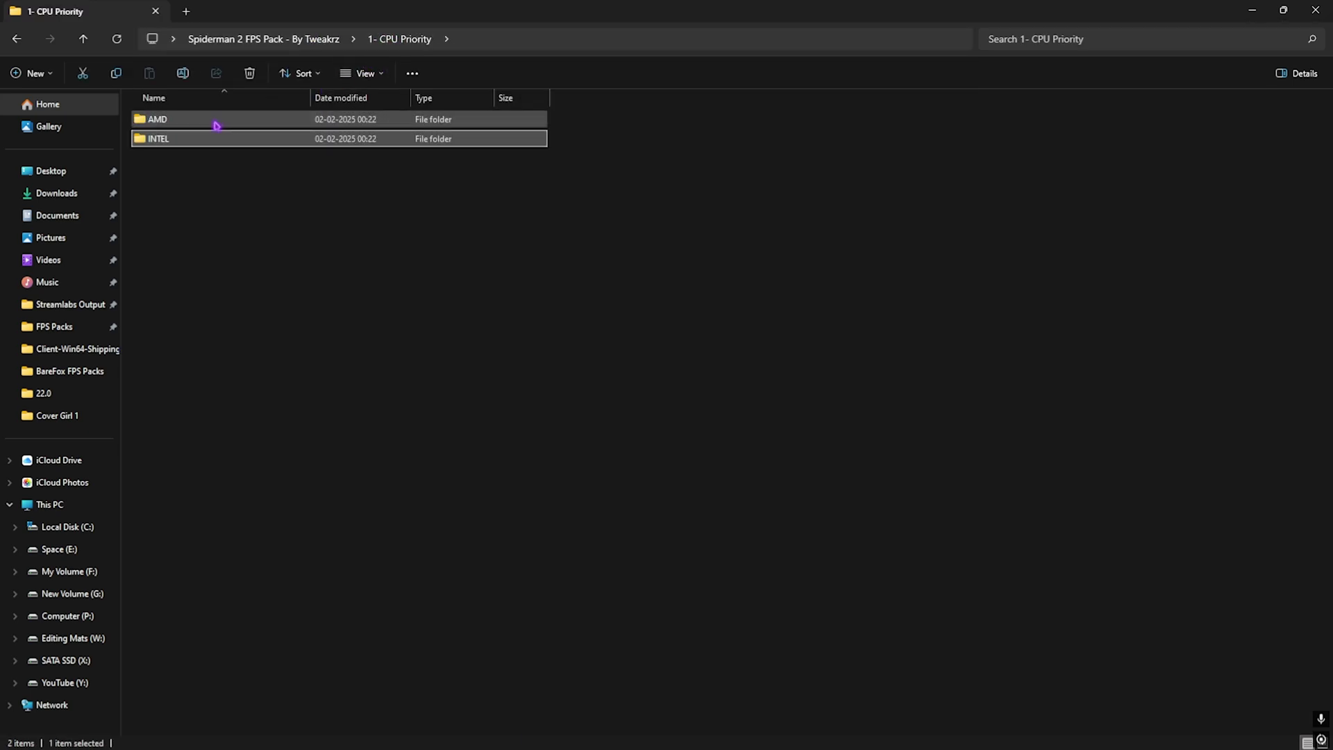
{"action": "double_click", "coordinate": [216, 122]}
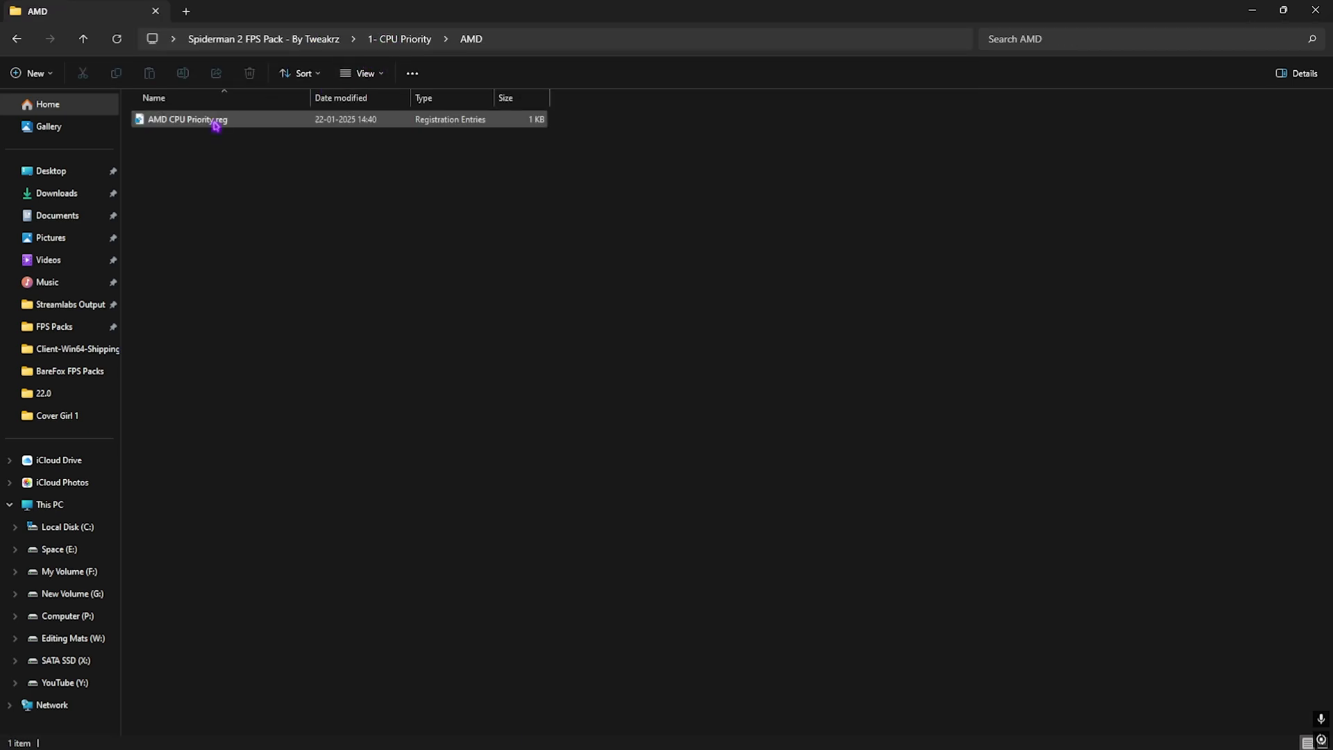
{"action": "key", "text": "alt+Up"}
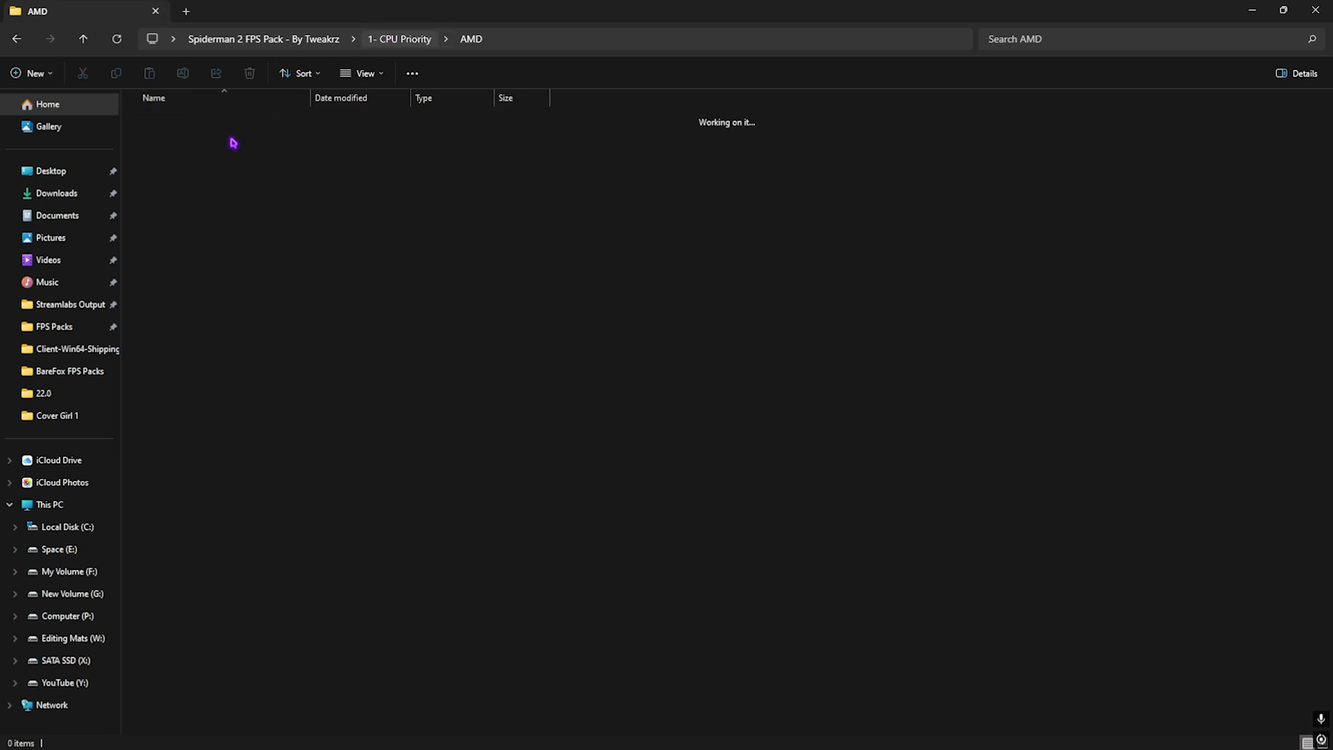
{"action": "double_click", "coordinate": [219, 138]}
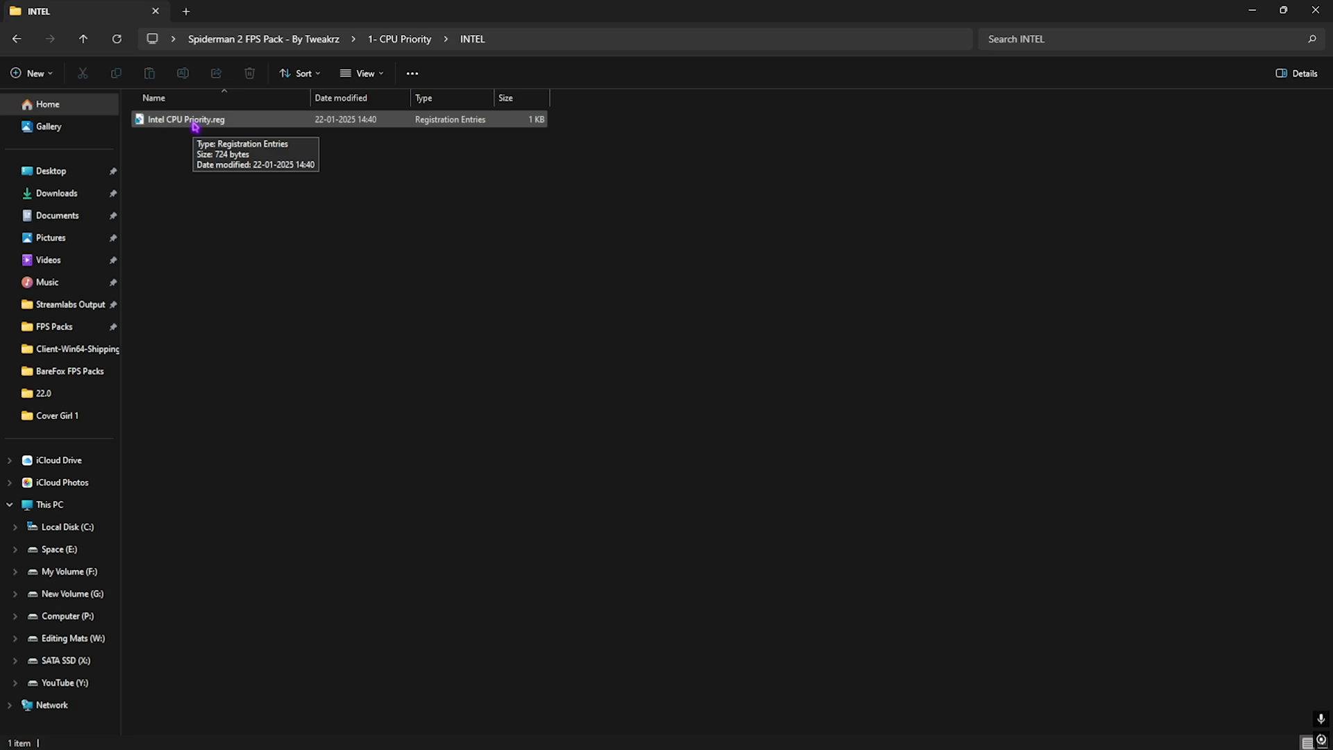
Look over the RAM Optimization files (32GB Ram.reg, Reset to Default.reg) and the three priority registry files
{"action": "left_click", "coordinate": [291, 40]}
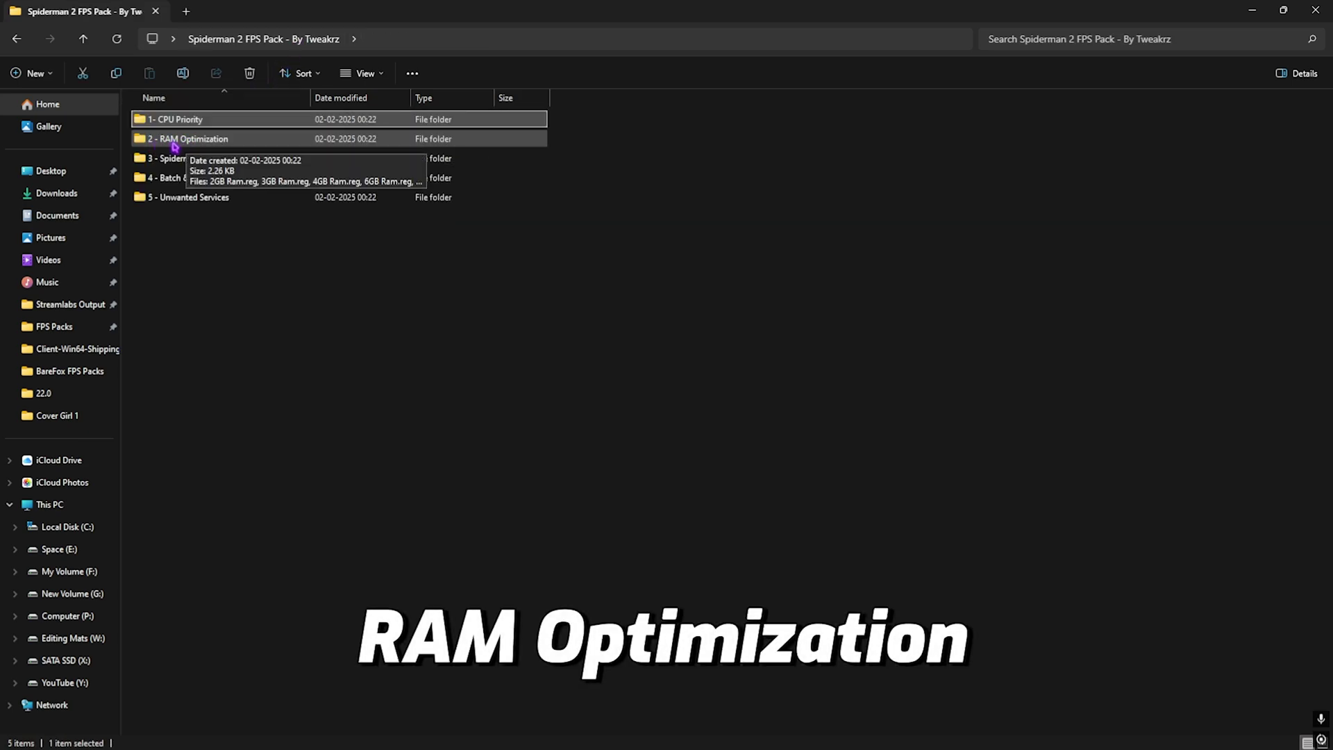
{"action": "double_click", "coordinate": [174, 141]}
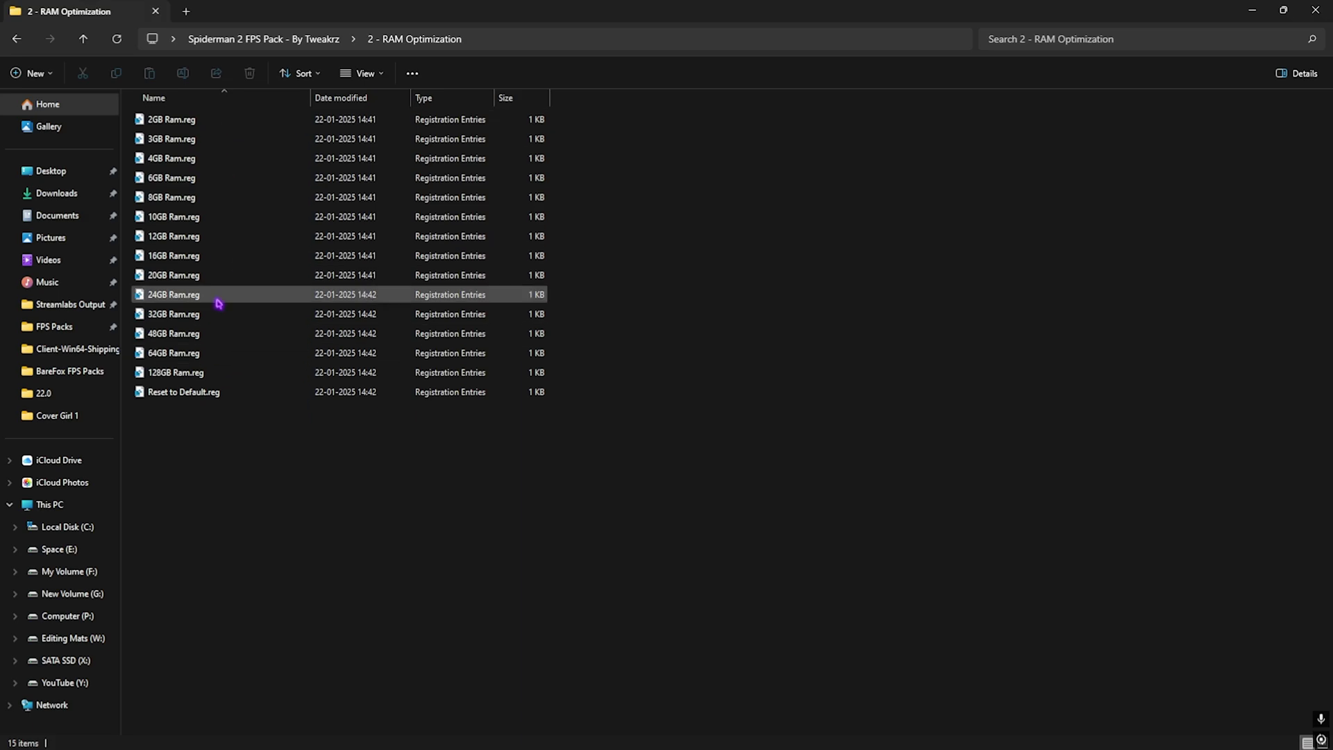
{"action": "left_click_drag", "start_coordinate": [598, 374], "coordinate": [535, 113]}
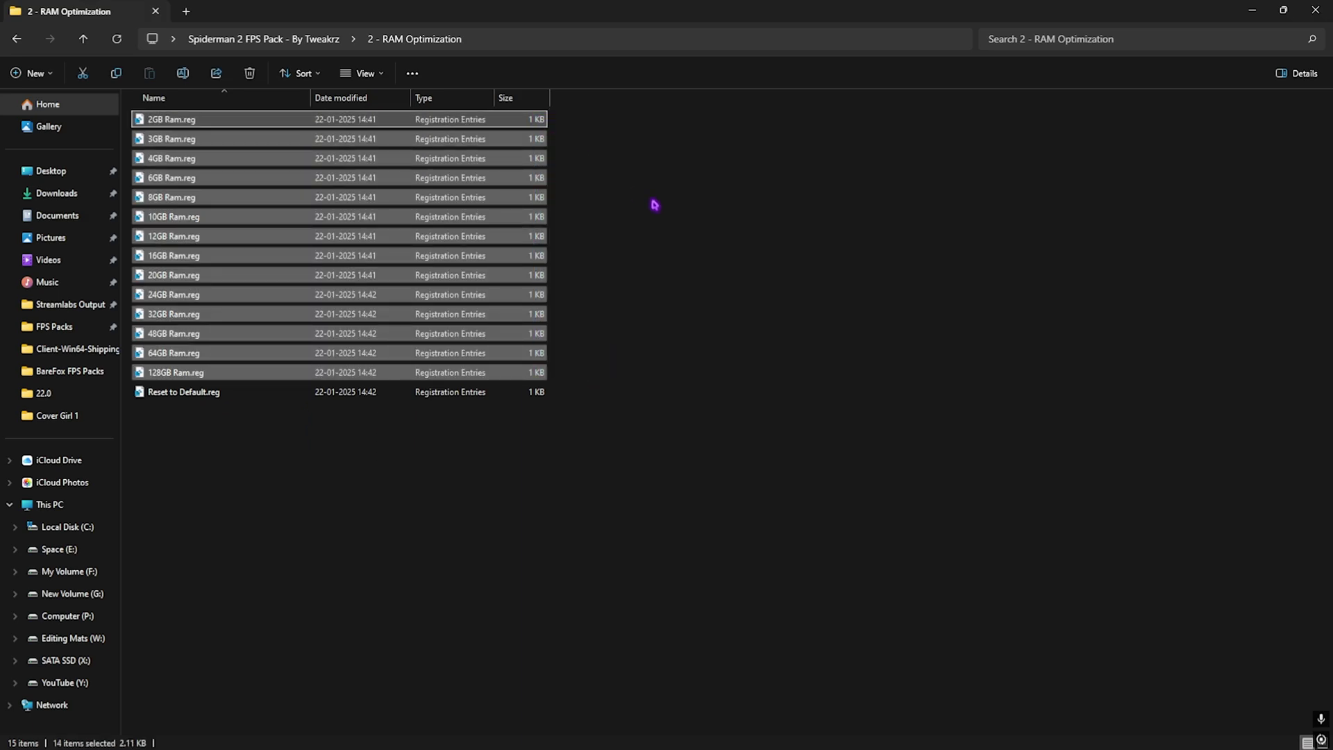
{"action": "left_click", "coordinate": [654, 206]}
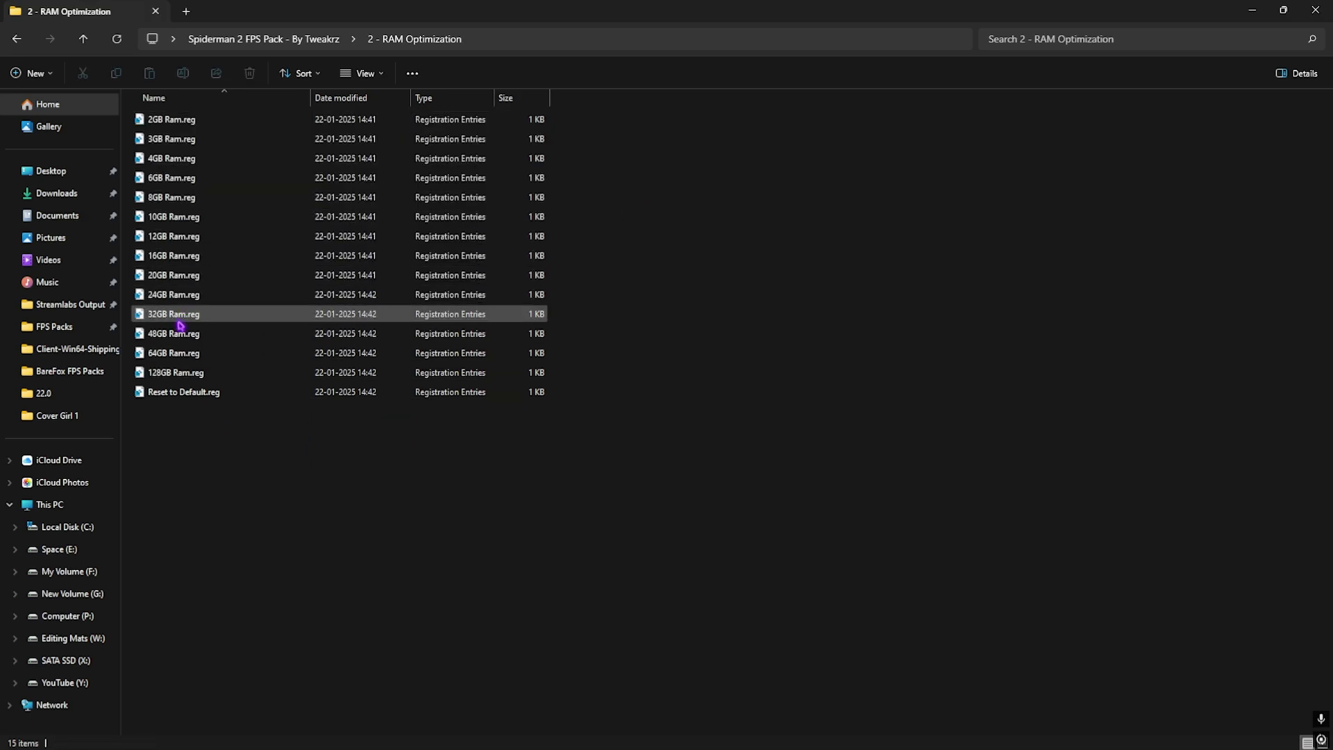
{"action": "left_click", "coordinate": [246, 320]}
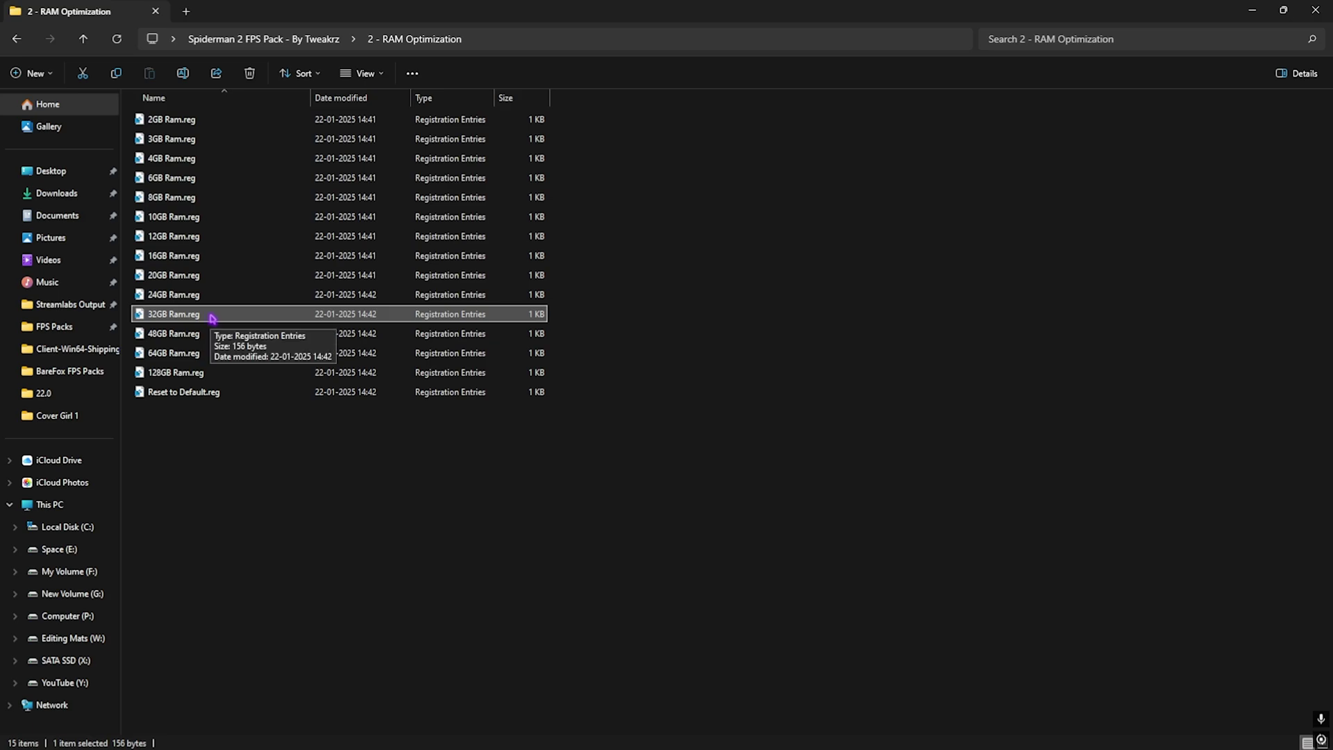
{"action": "left_click", "coordinate": [208, 392]}
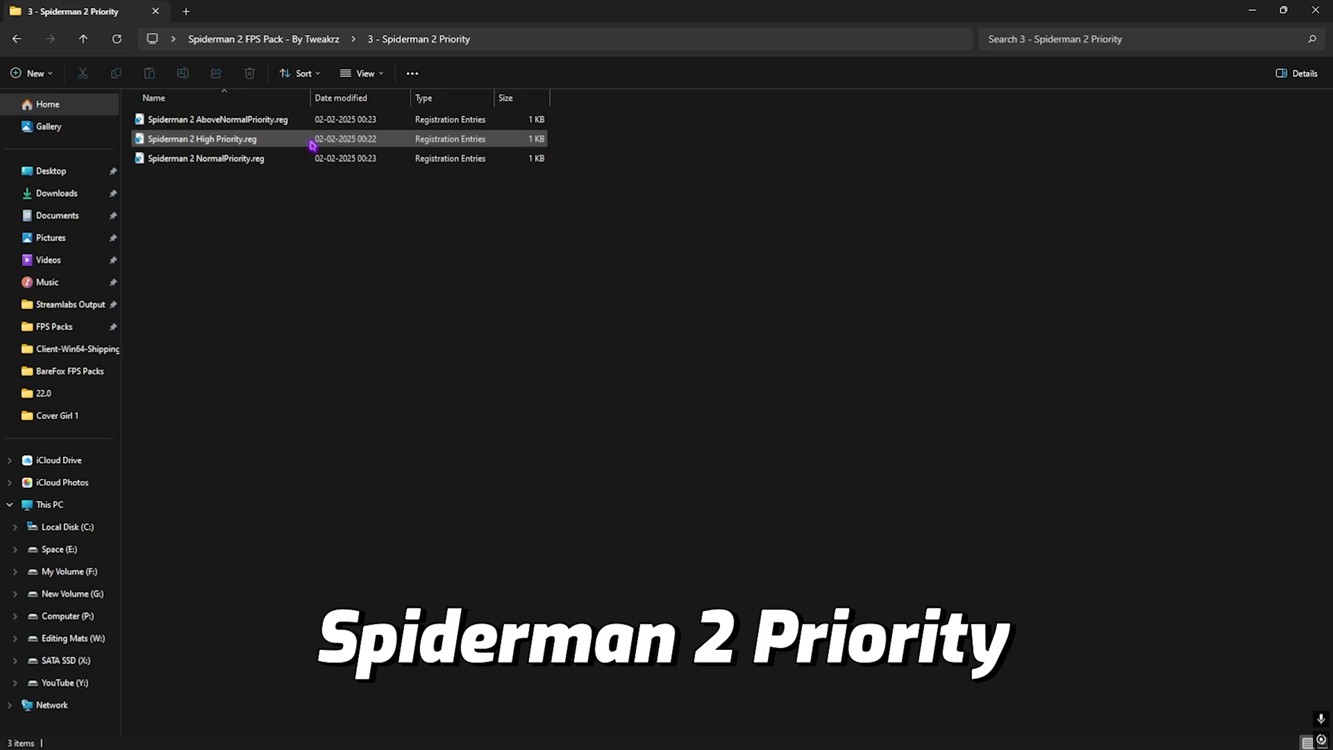
{"action": "left_click_drag", "start_coordinate": [265, 212], "coordinate": [208, 116]}
{"action": "left_click", "coordinate": [239, 238]}
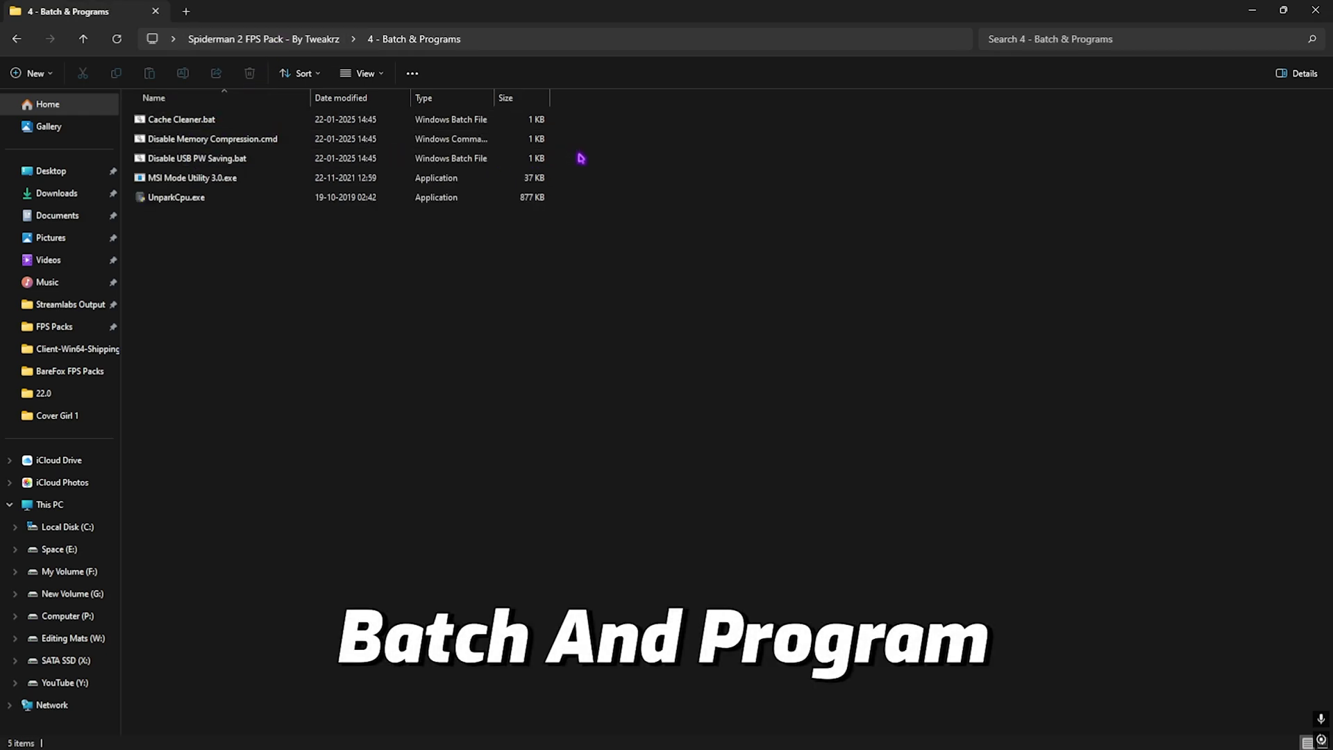
Look over the folder's batch files and programs, then run Cache Cleaner.bat as administrator
{"action": "left_click_drag", "start_coordinate": [580, 156], "coordinate": [541, 115]}
{"action": "left_click", "coordinate": [607, 202]}
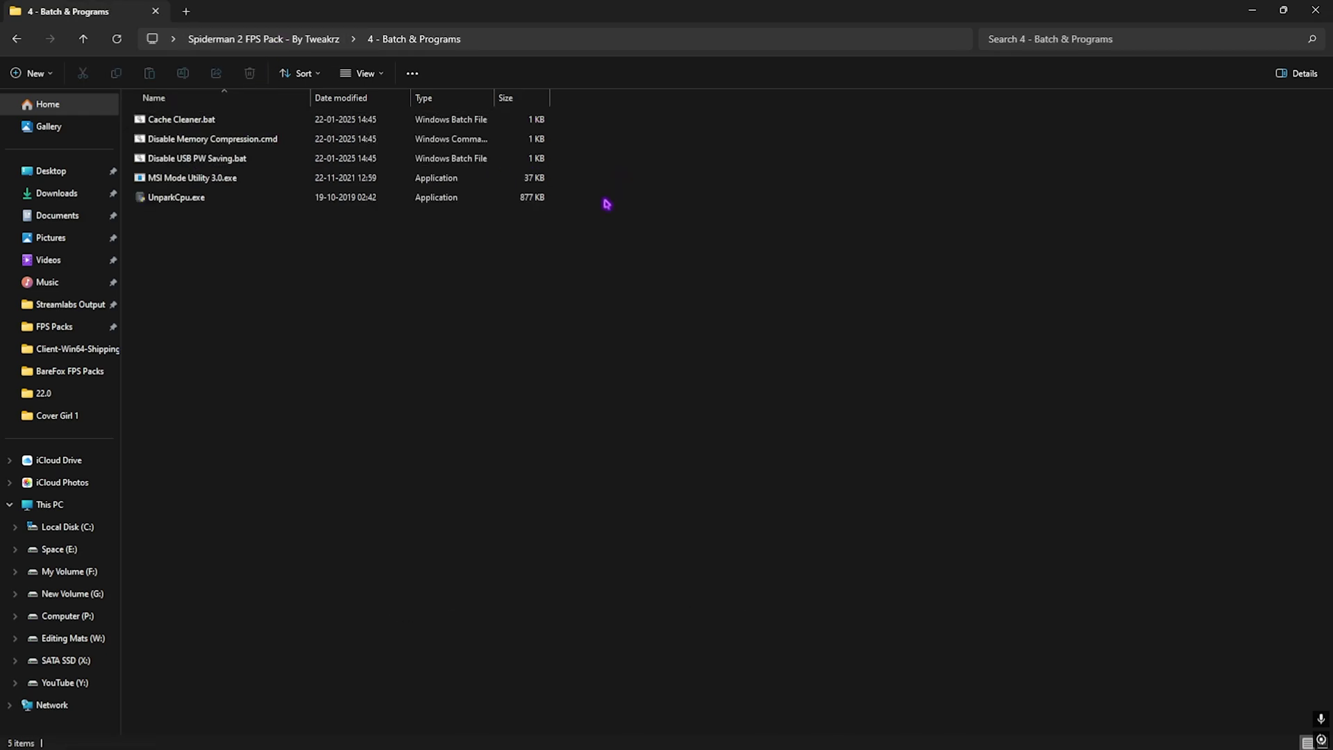
{"action": "left_click_drag", "start_coordinate": [452, 265], "coordinate": [260, 182]}
{"action": "left_click", "coordinate": [257, 217]}
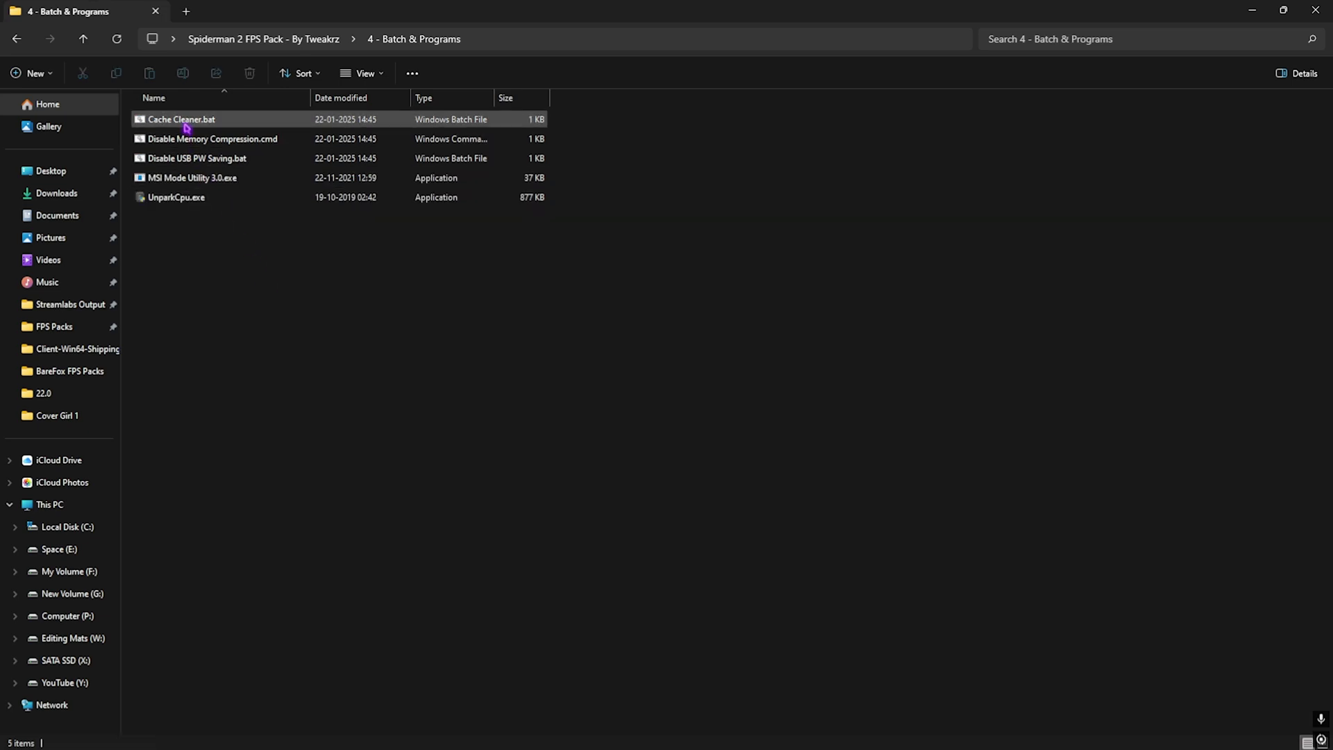
{"action": "left_click", "coordinate": [181, 124]}
{"action": "right_click", "coordinate": [181, 124]}
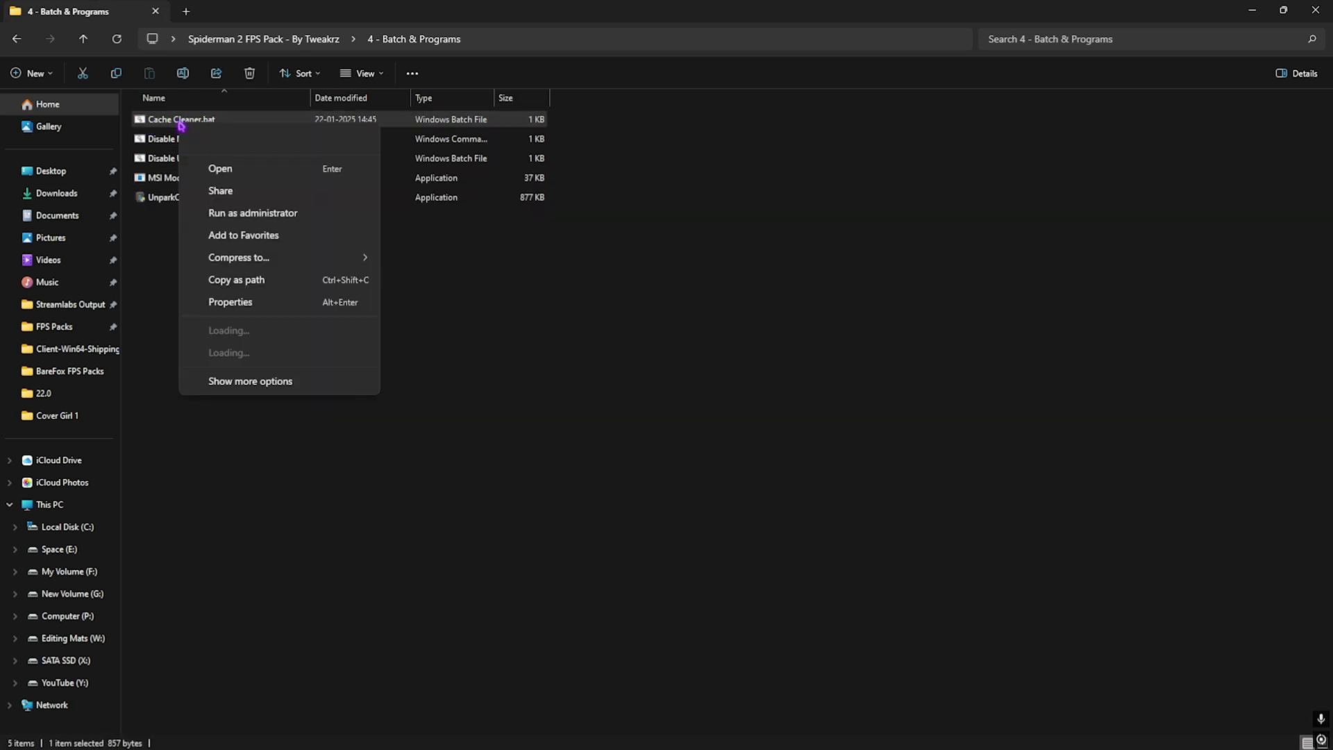
{"action": "left_click", "coordinate": [253, 212]}
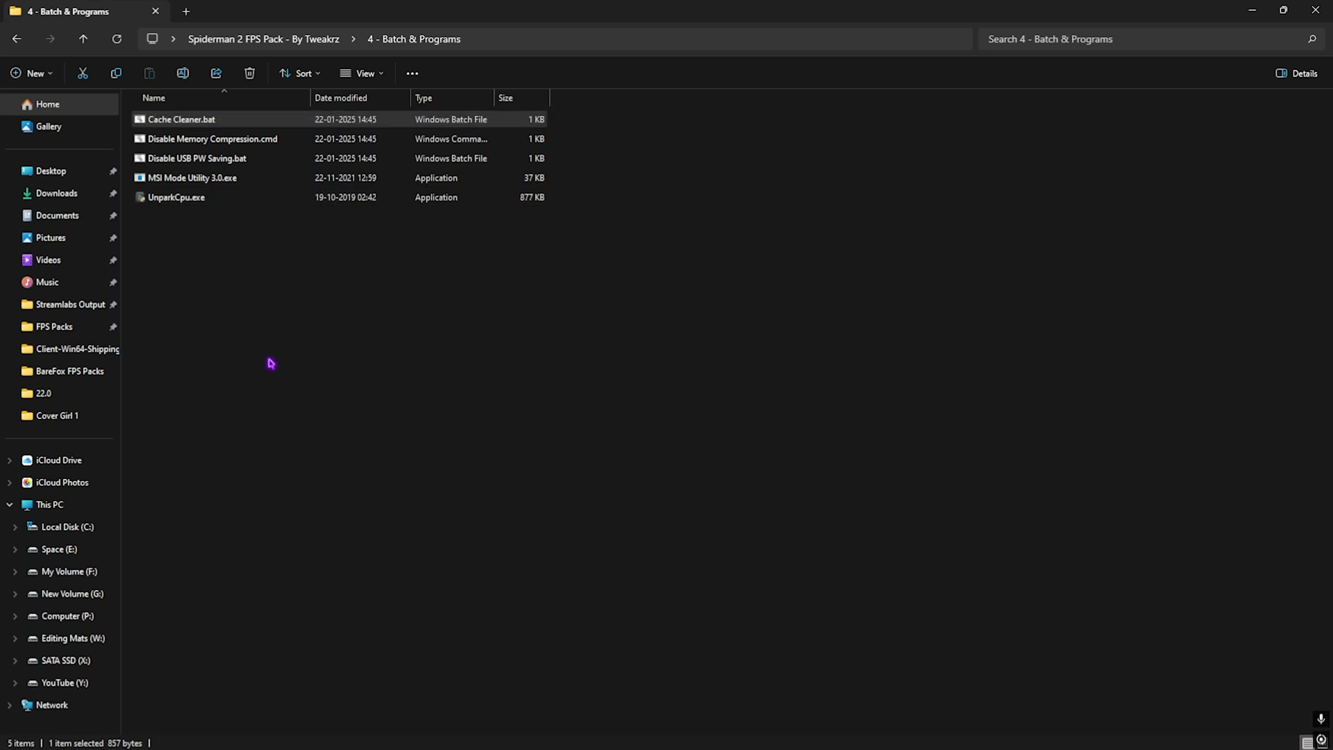
Run Disable Memory Compression.cmd and Disable USB PW Saving.bat as administrator
{"action": "left_click", "coordinate": [200, 143]}
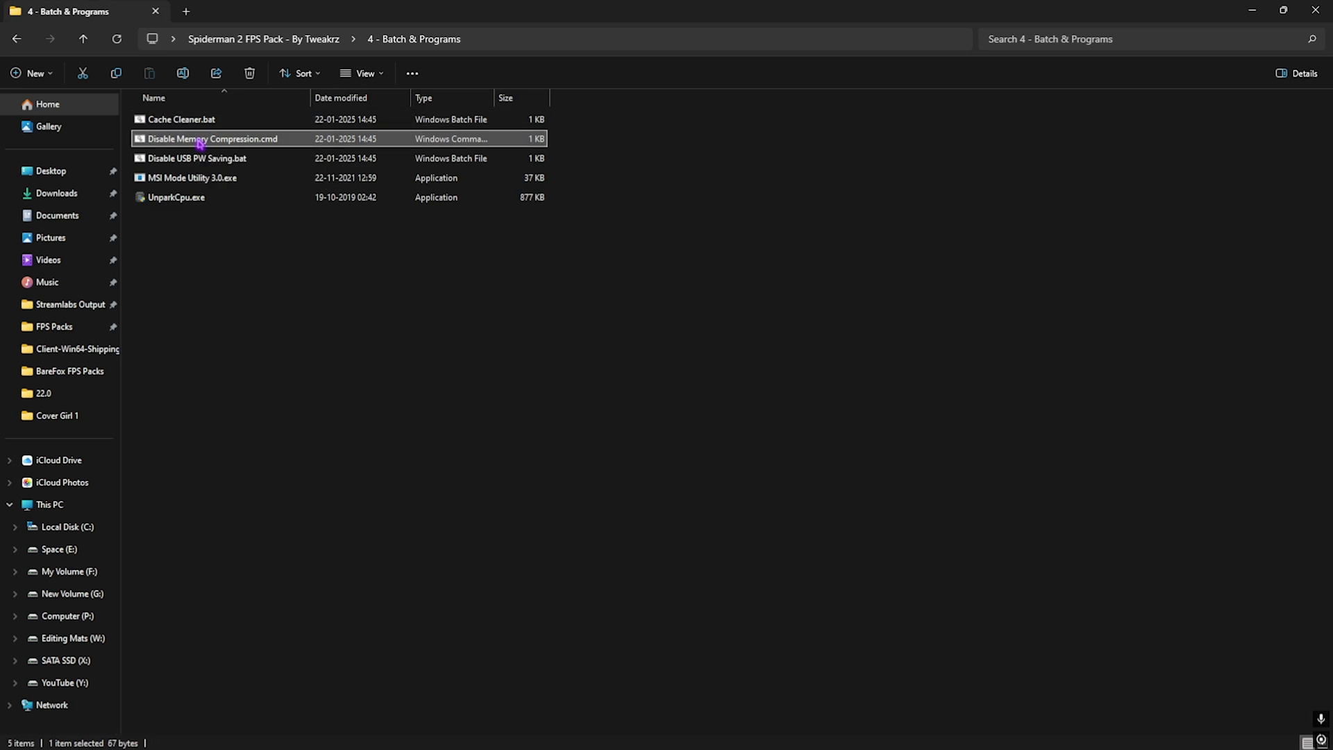
{"action": "right_click", "coordinate": [200, 143]}
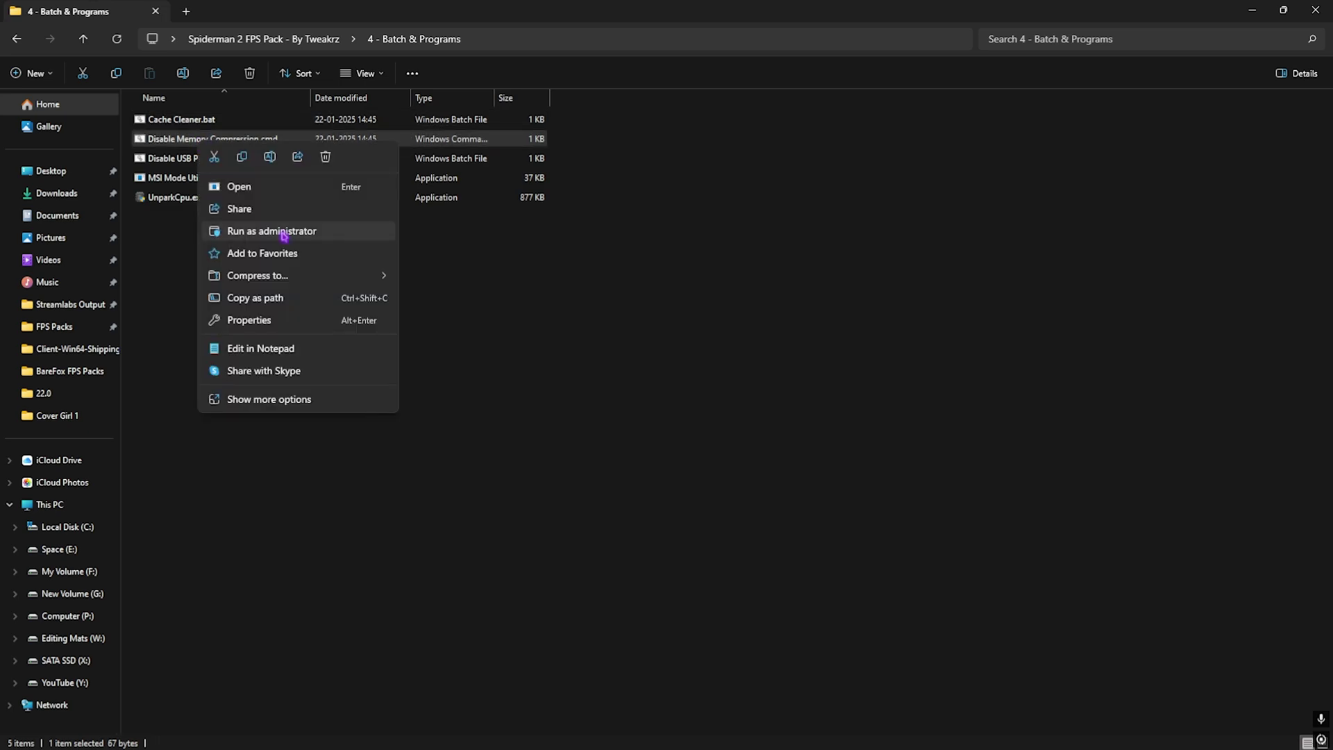
{"action": "left_click", "coordinate": [284, 231]}
{"action": "left_click", "coordinate": [172, 244]}
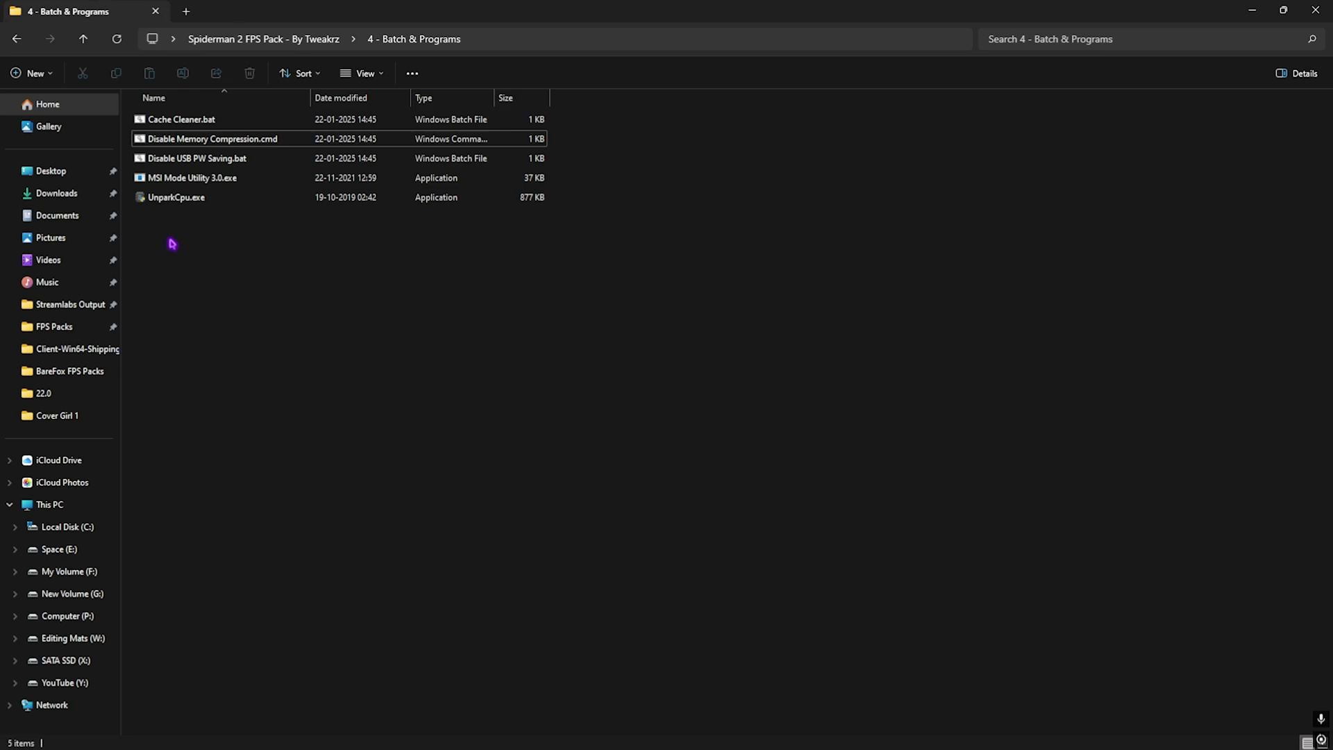
{"action": "left_click", "coordinate": [193, 164]}
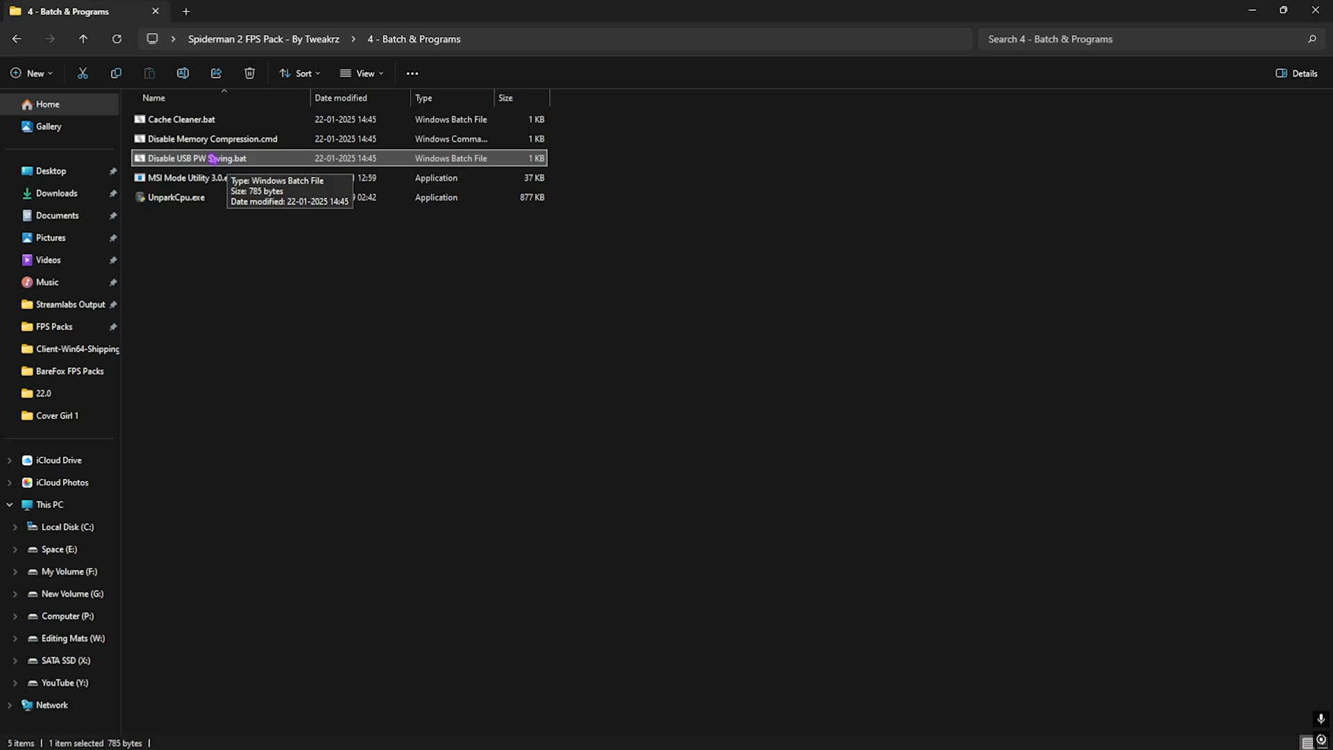
{"action": "right_click", "coordinate": [212, 159]}
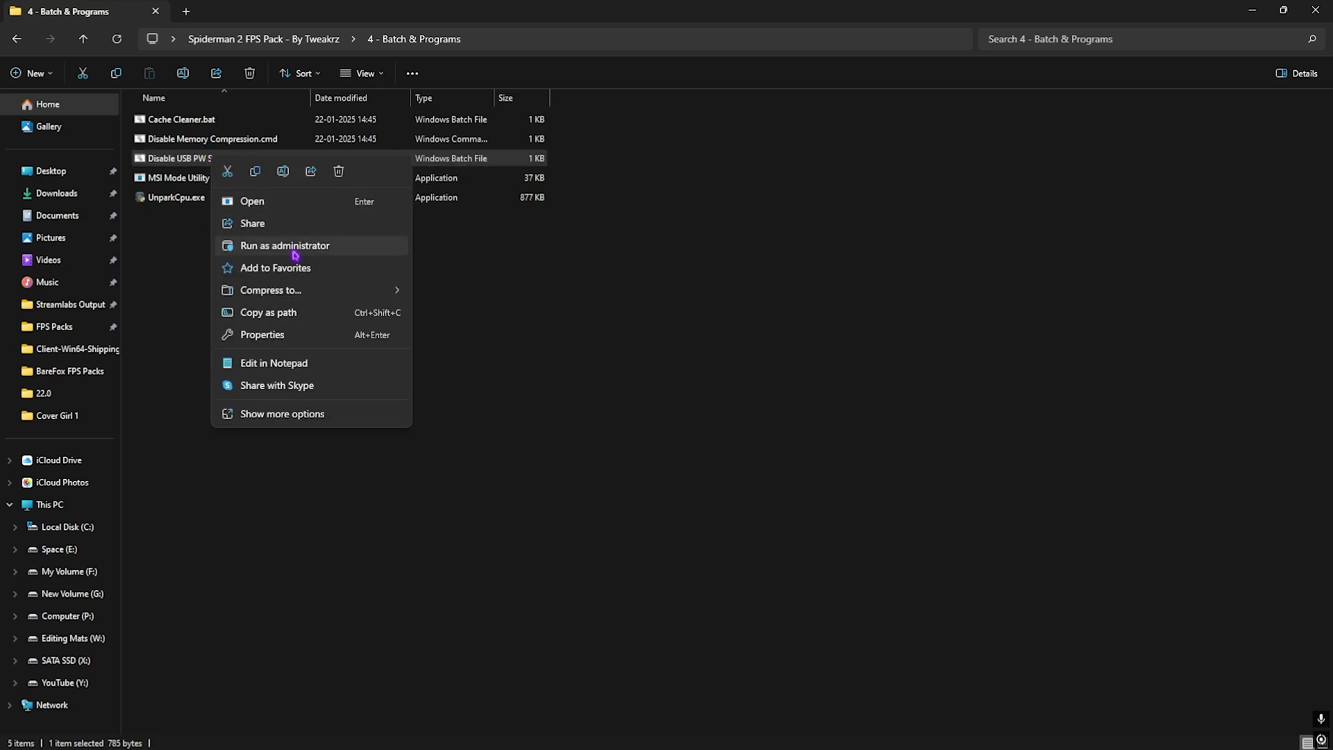
{"action": "left_click", "coordinate": [179, 244]}
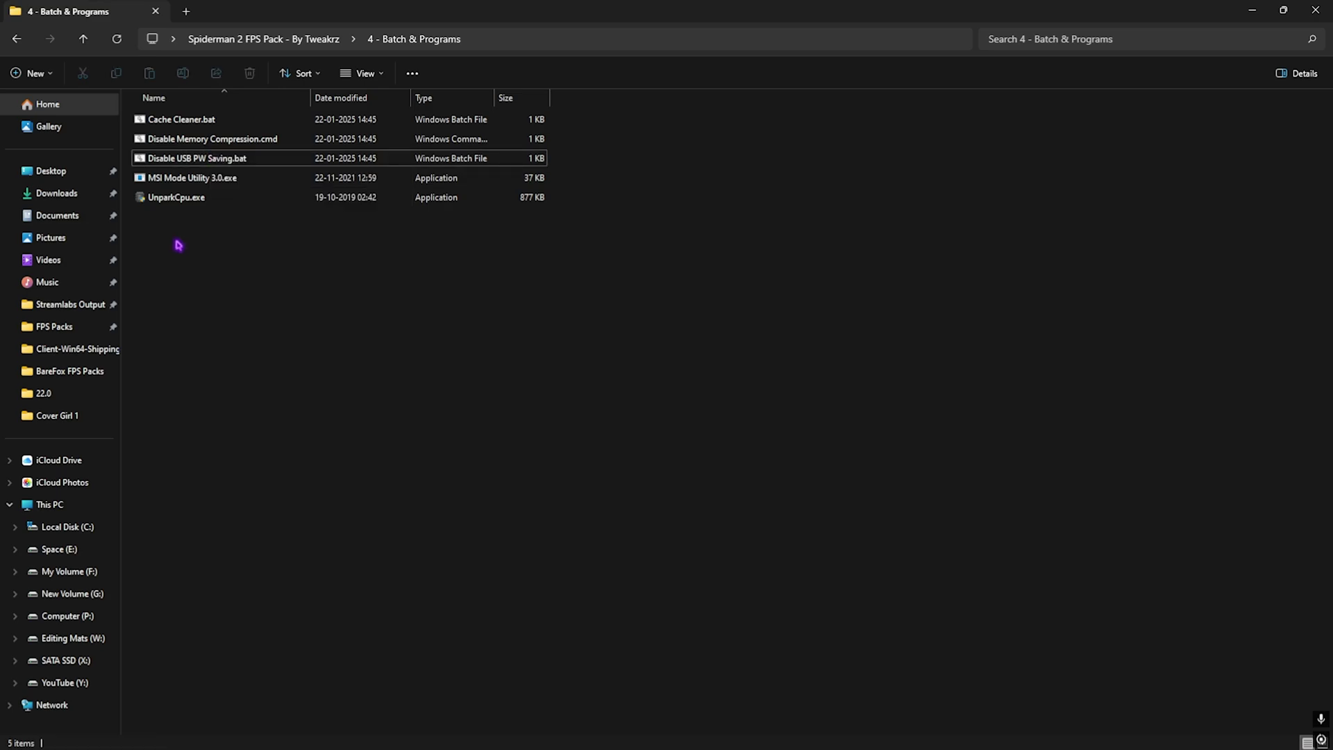
{"action": "left_click", "coordinate": [192, 182]}
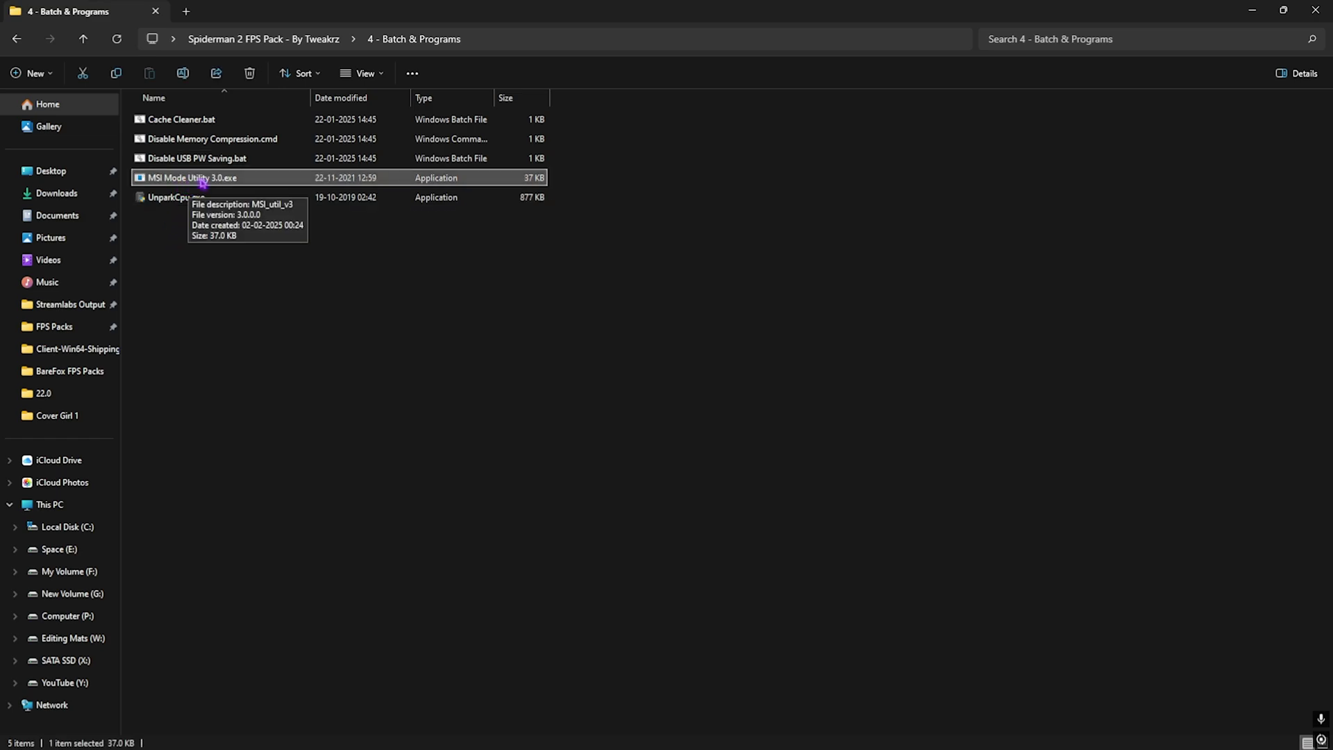
Run MSI Mode Utility as administrator, enable msi with High priority for the RTX 2070 SUPER, apply, close
{"action": "right_click", "coordinate": [202, 182]}
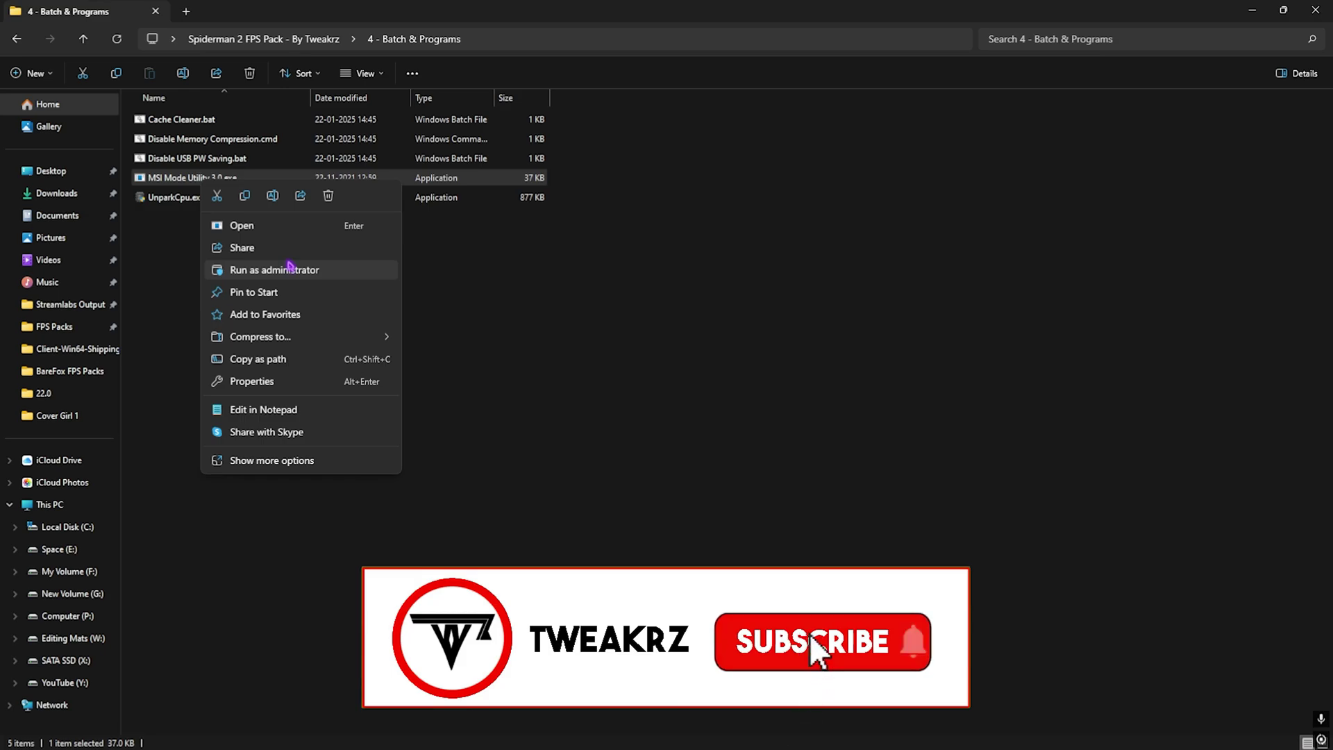
{"action": "left_click", "coordinate": [289, 270]}
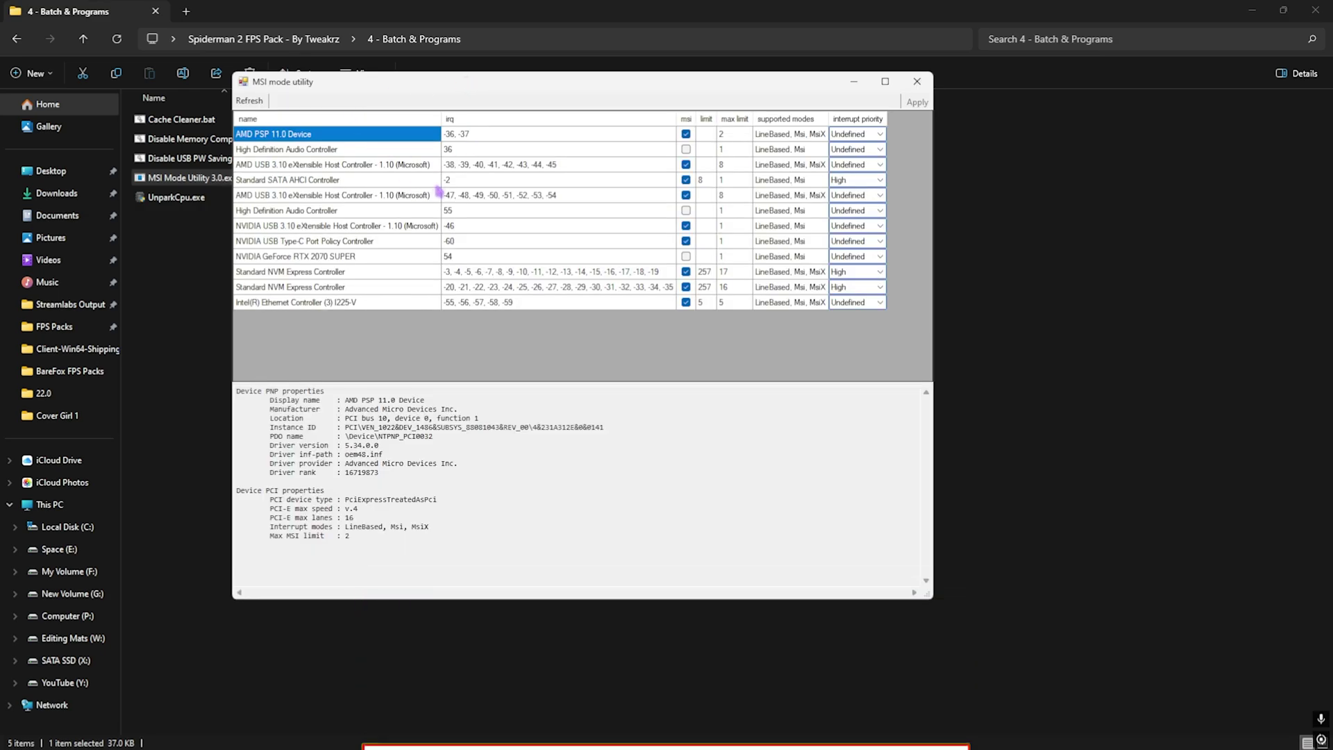
{"action": "left_click", "coordinate": [343, 257]}
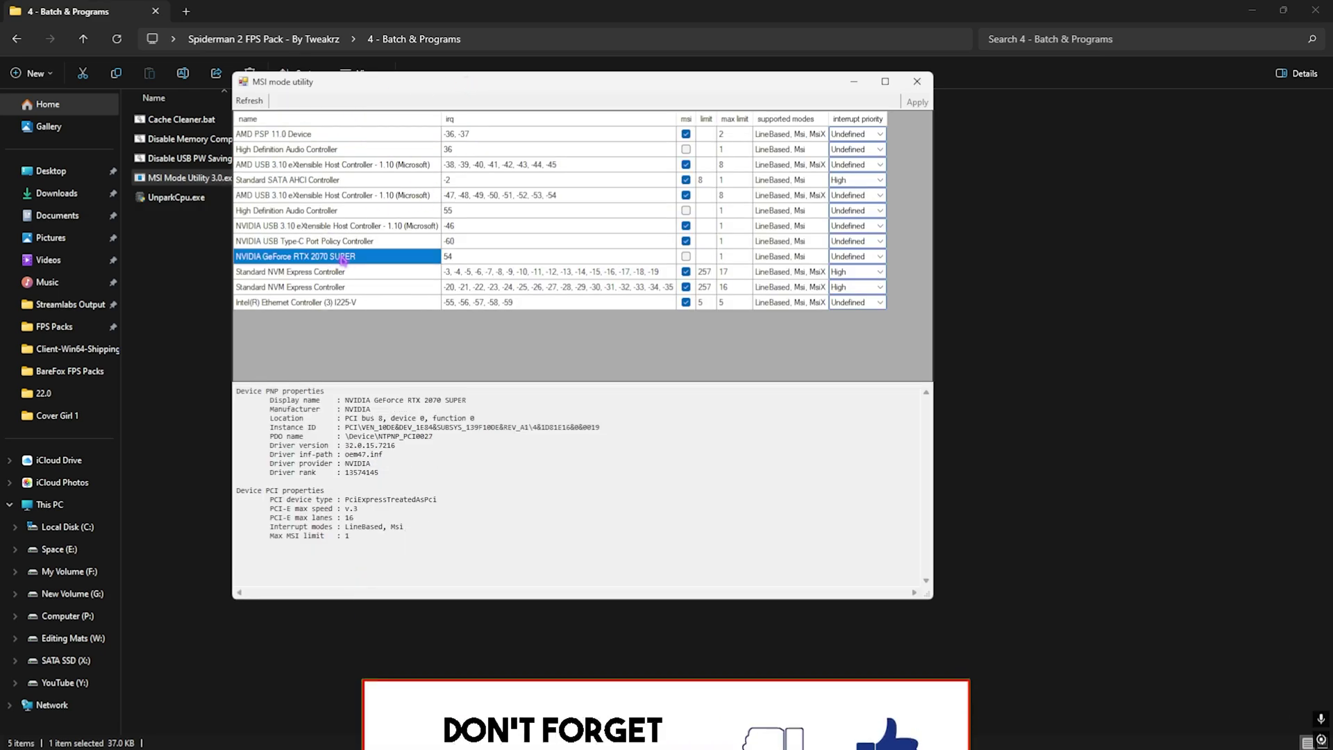
{"action": "left_click", "coordinate": [686, 256]}
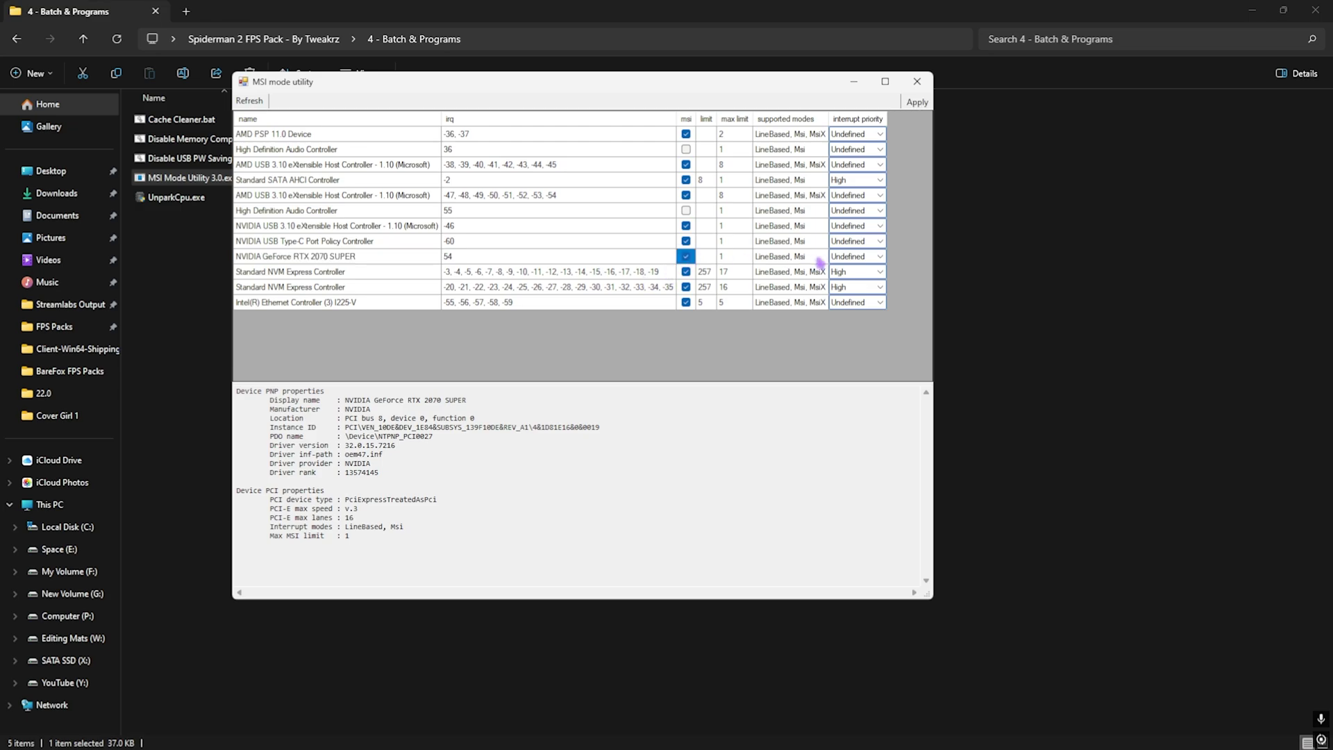
{"action": "left_click", "coordinate": [879, 256]}
{"action": "left_click", "coordinate": [880, 257]}
{"action": "left_click", "coordinate": [881, 257]}
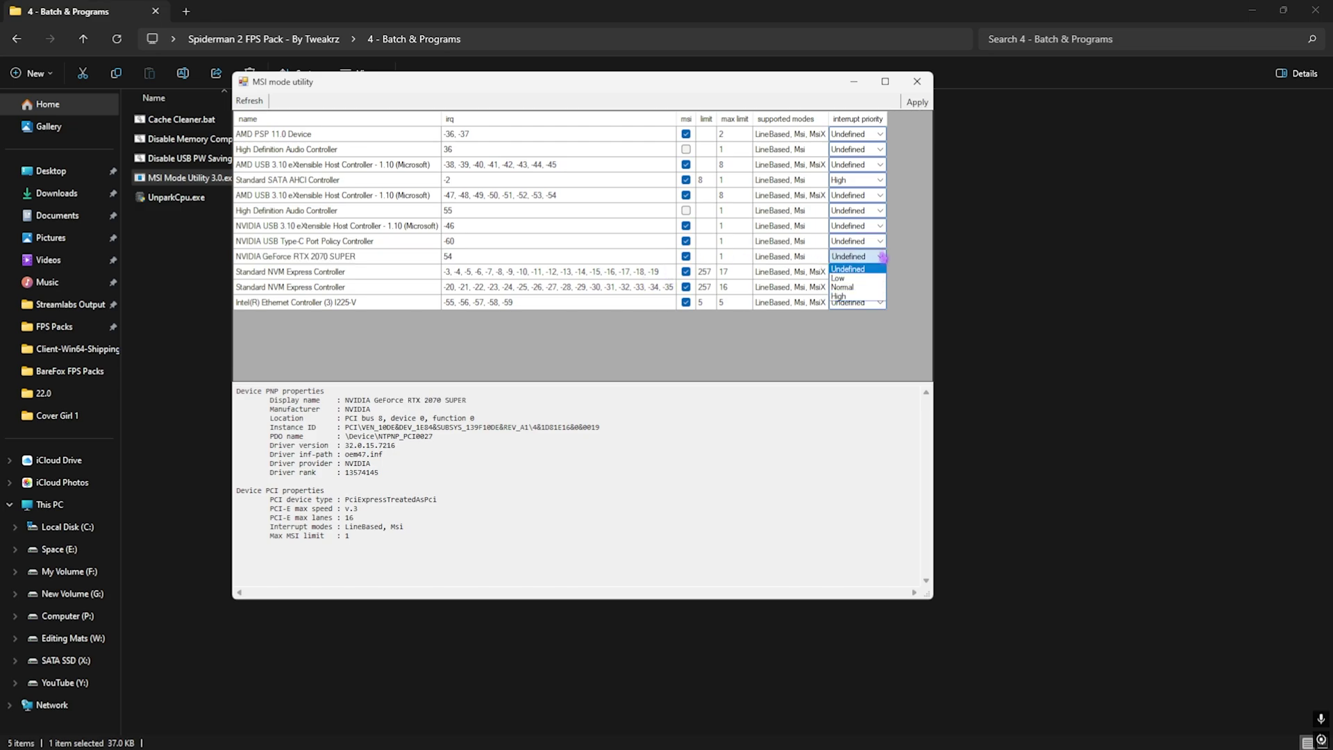
{"action": "left_click", "coordinate": [852, 296]}
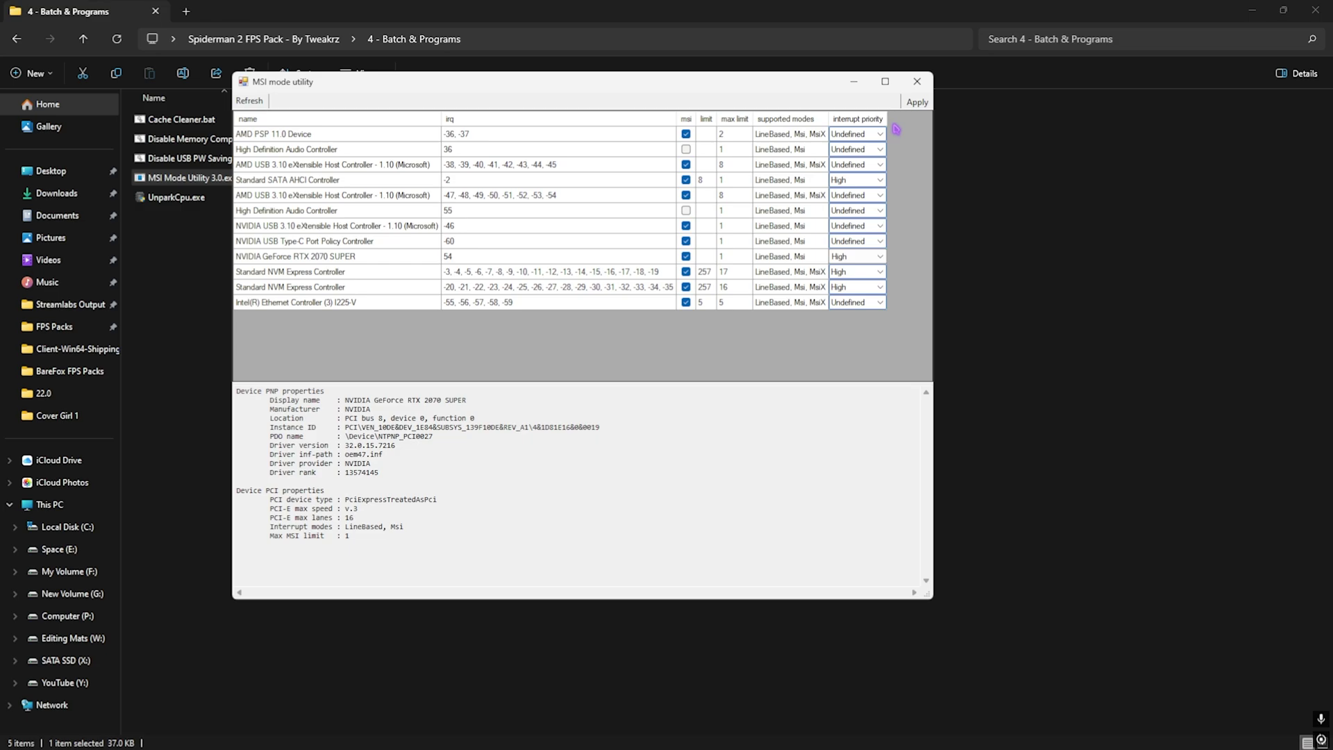
{"action": "left_click", "coordinate": [917, 102]}
{"action": "left_click", "coordinate": [918, 81]}
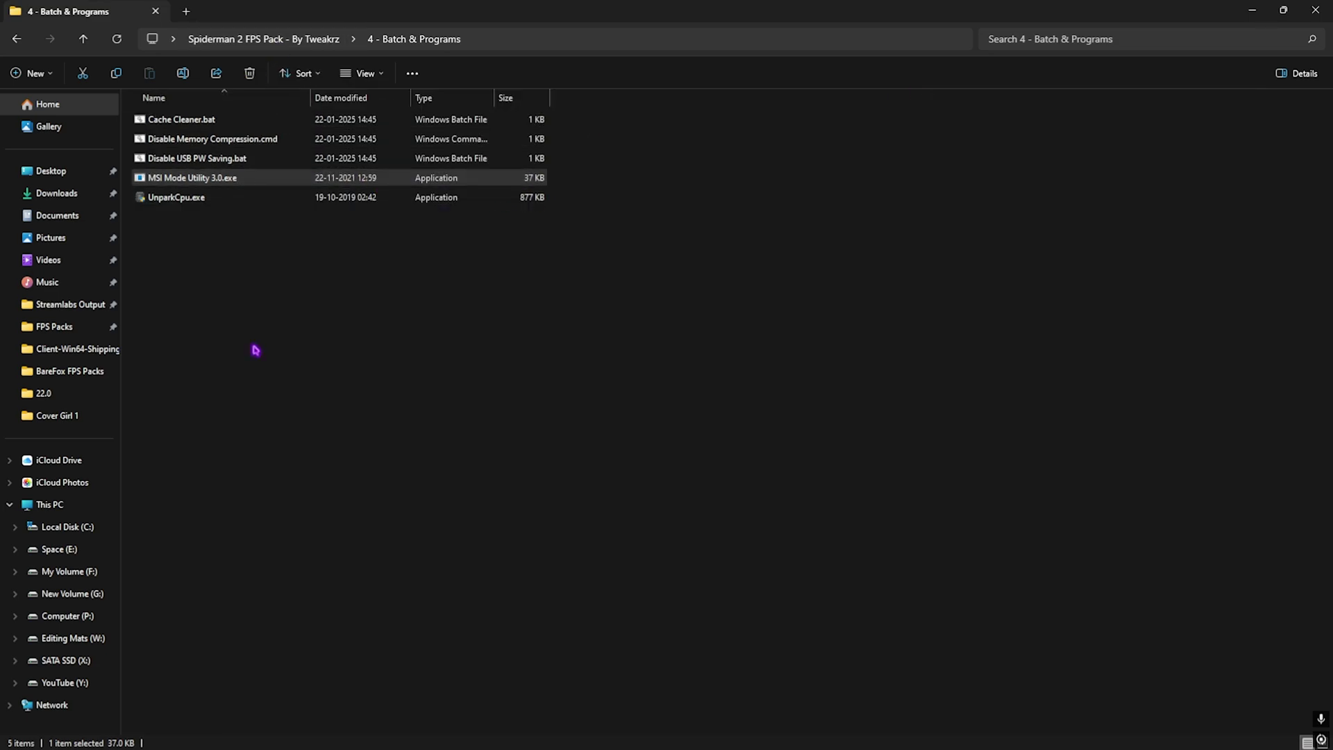
Run UnparkCpu.exe as administrator, apply Ultimate Performance with core parking index at 100%, then close it
{"action": "right_click", "coordinate": [199, 203]}
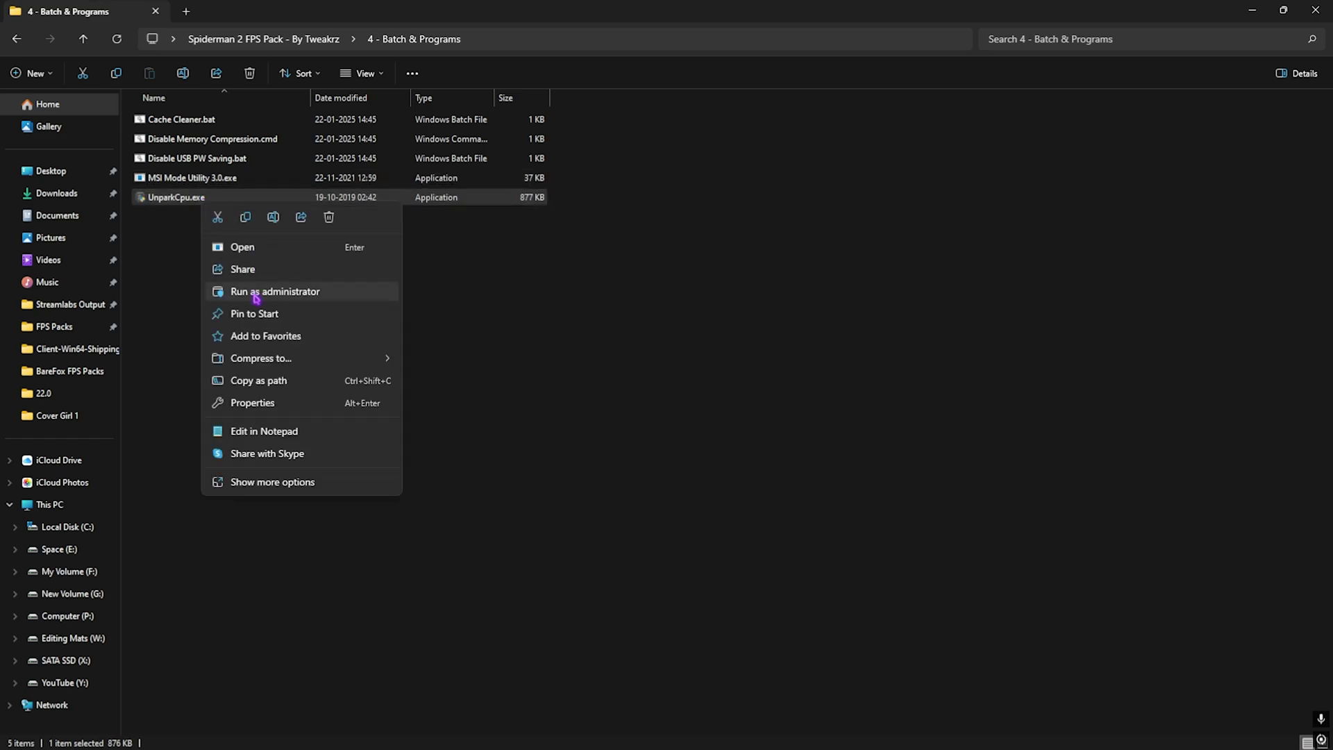
{"action": "left_click", "coordinate": [255, 298]}
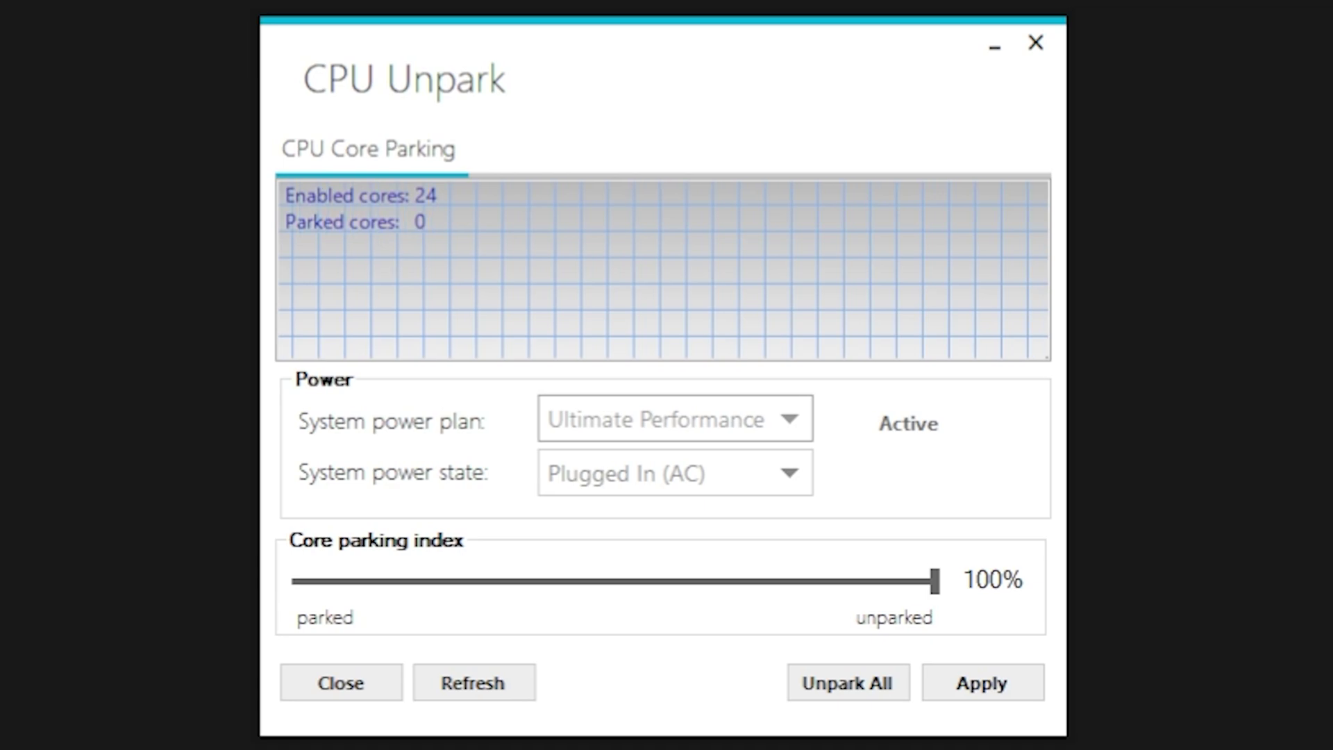
{"action": "left_click", "coordinate": [632, 421]}
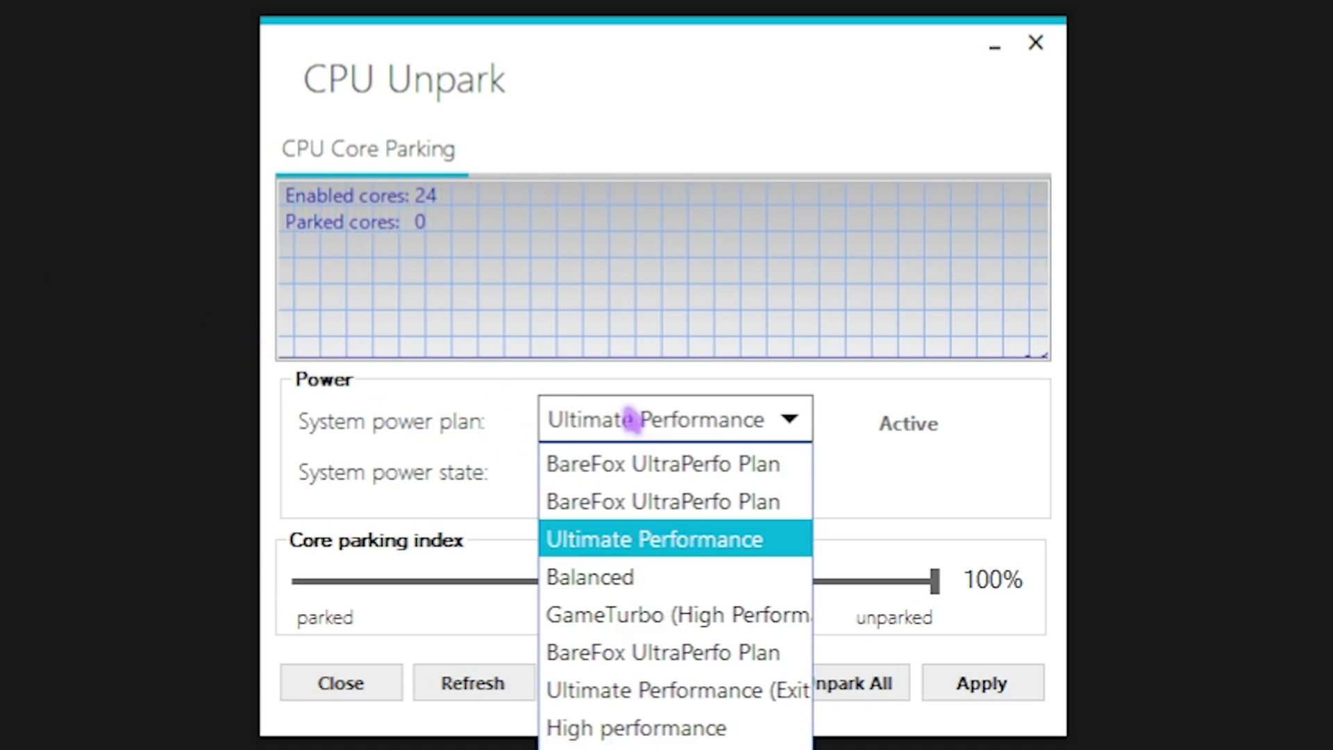
{"action": "left_click", "coordinate": [636, 552]}
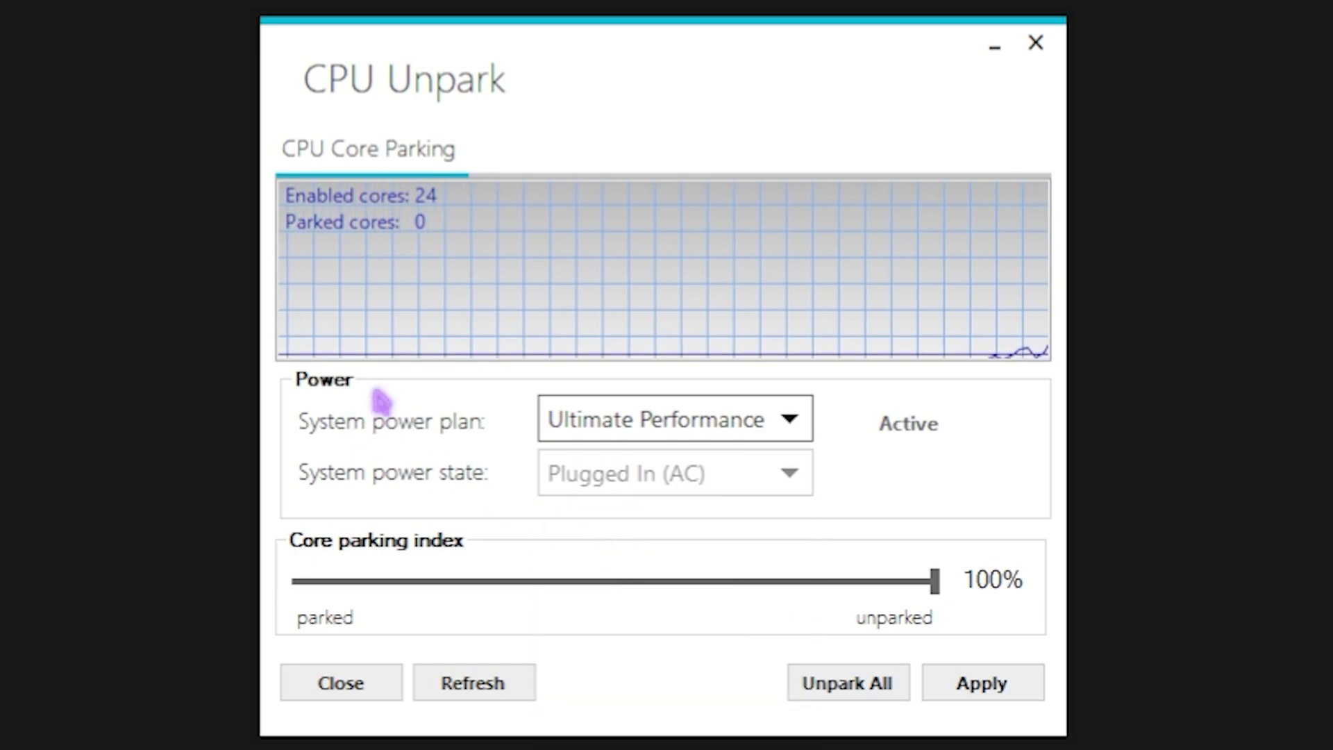
{"action": "left_click_drag", "start_coordinate": [352, 596], "coordinate": [958, 579]}
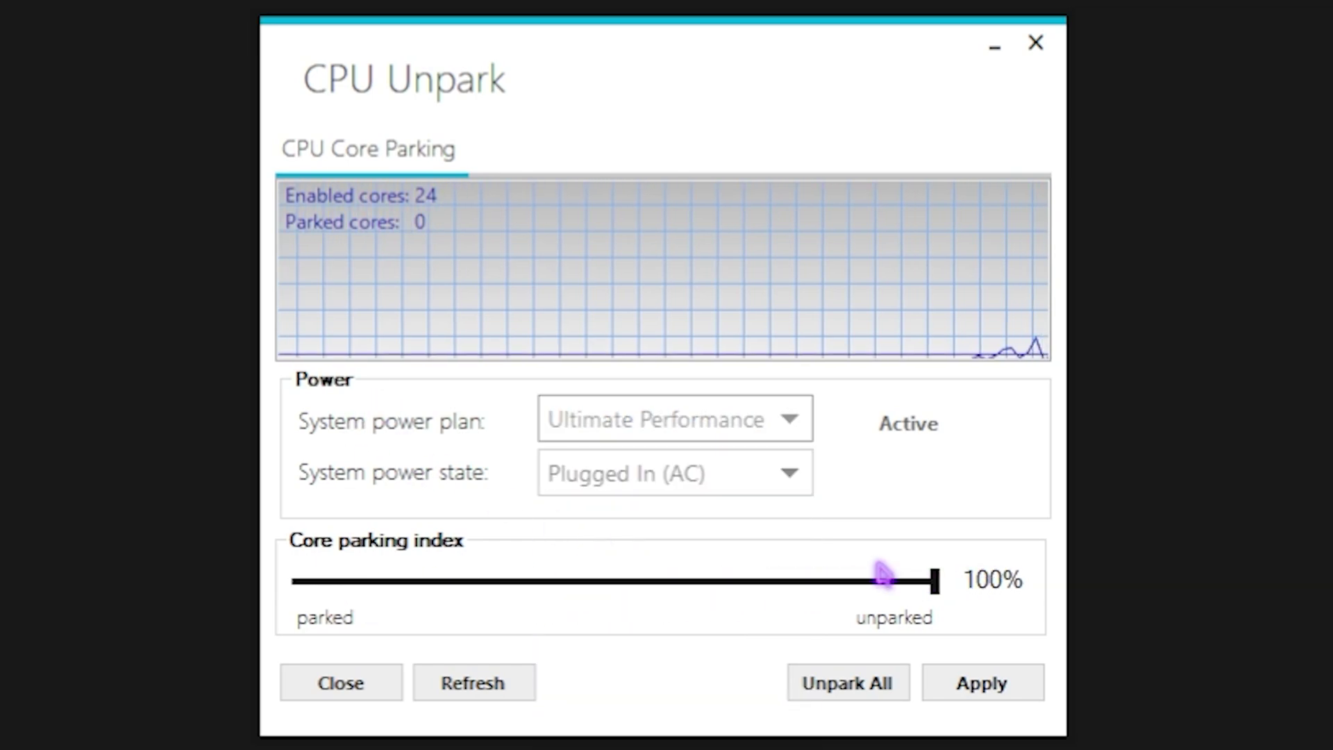
{"action": "left_click", "coordinate": [1007, 682]}
{"action": "left_click", "coordinate": [896, 478]}
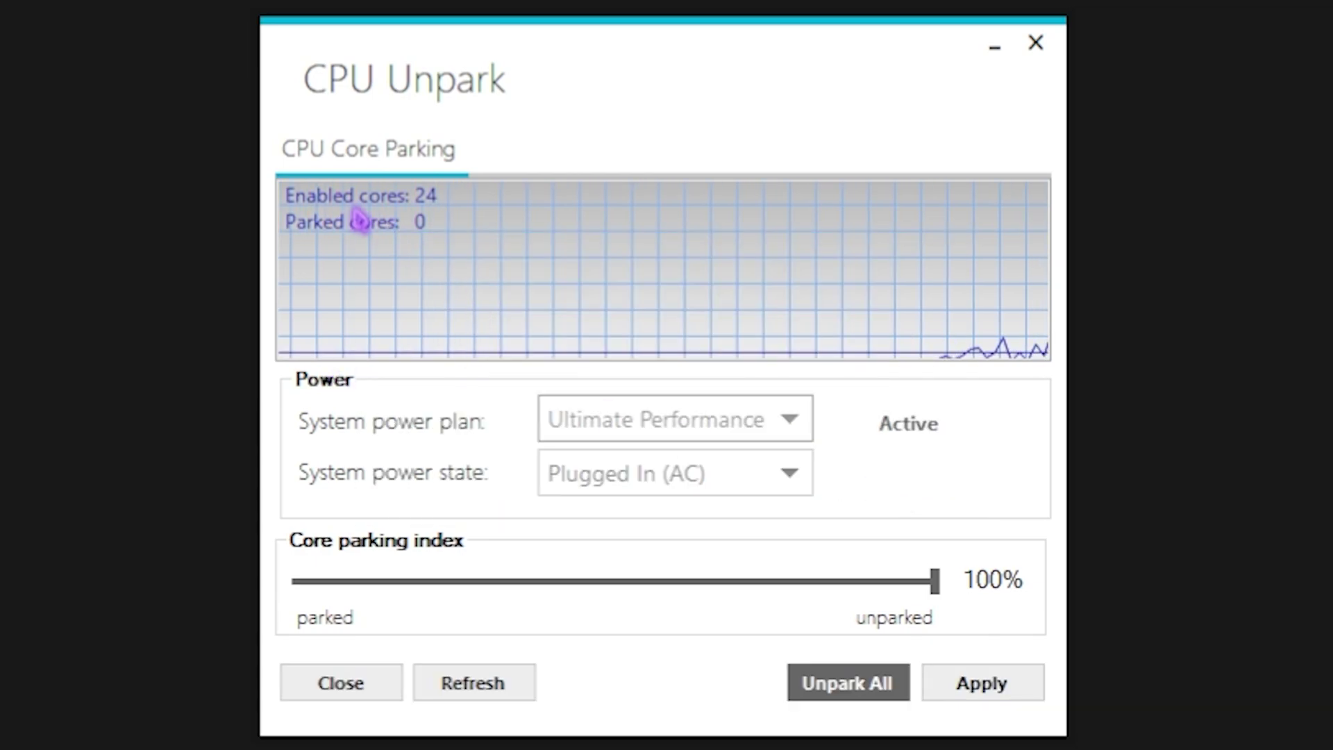
{"action": "left_click", "coordinate": [1036, 43]}
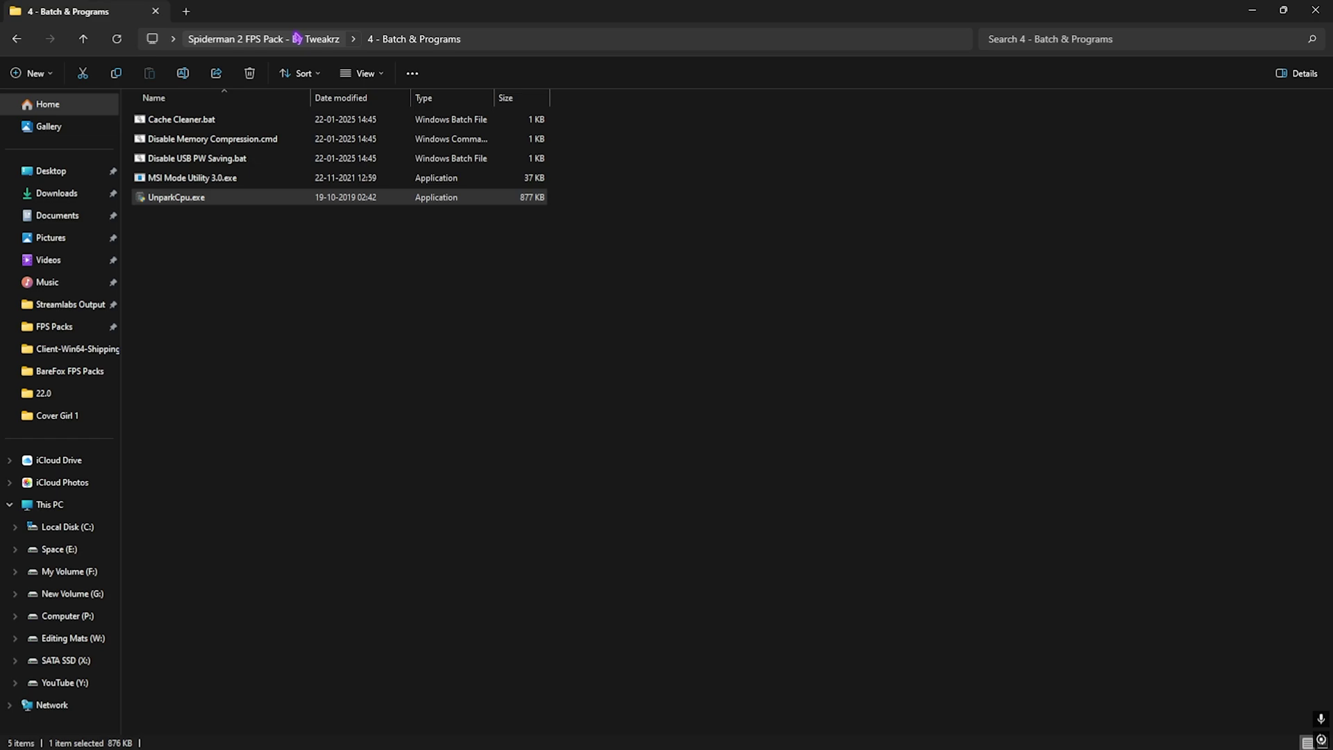
{"action": "left_click", "coordinate": [297, 38]}
Open 5 - Unwanted Services and look over its nine service-disabling registry files
{"action": "double_click", "coordinate": [200, 202]}
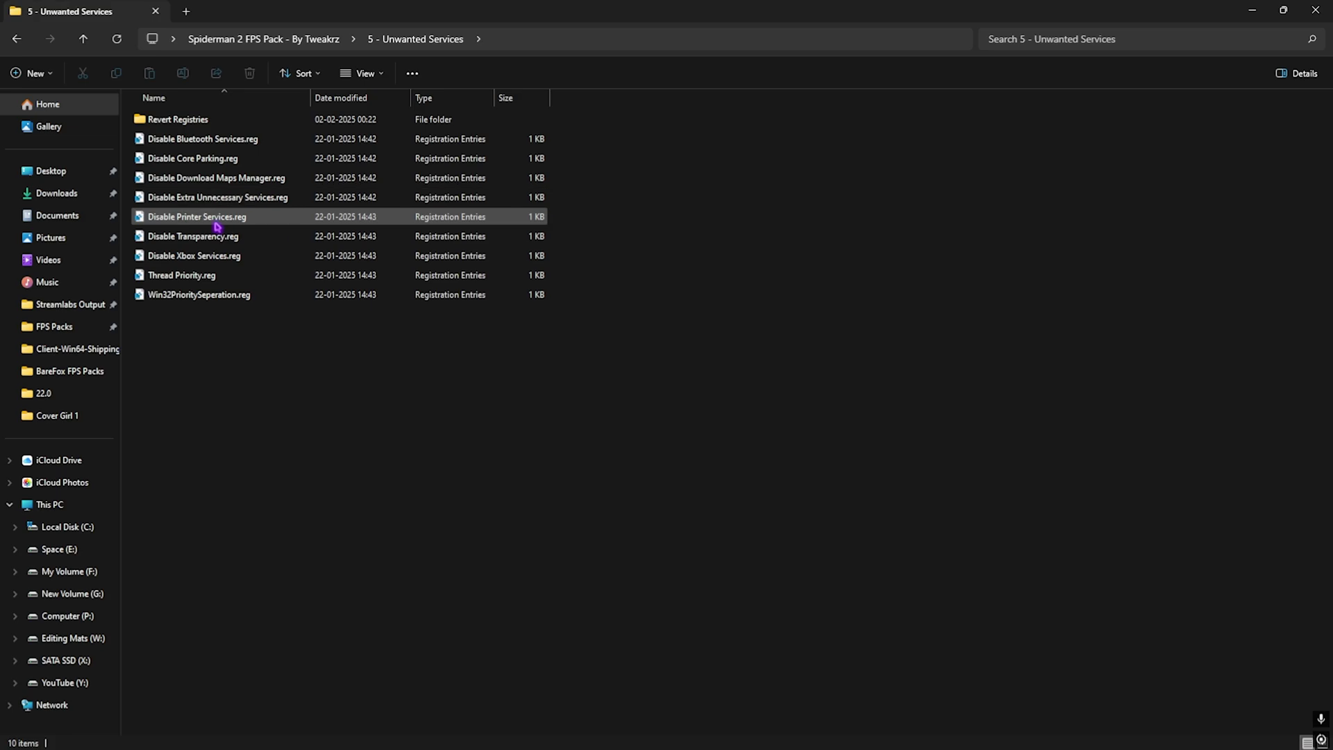
{"action": "left_click_drag", "start_coordinate": [226, 351], "coordinate": [208, 141]}
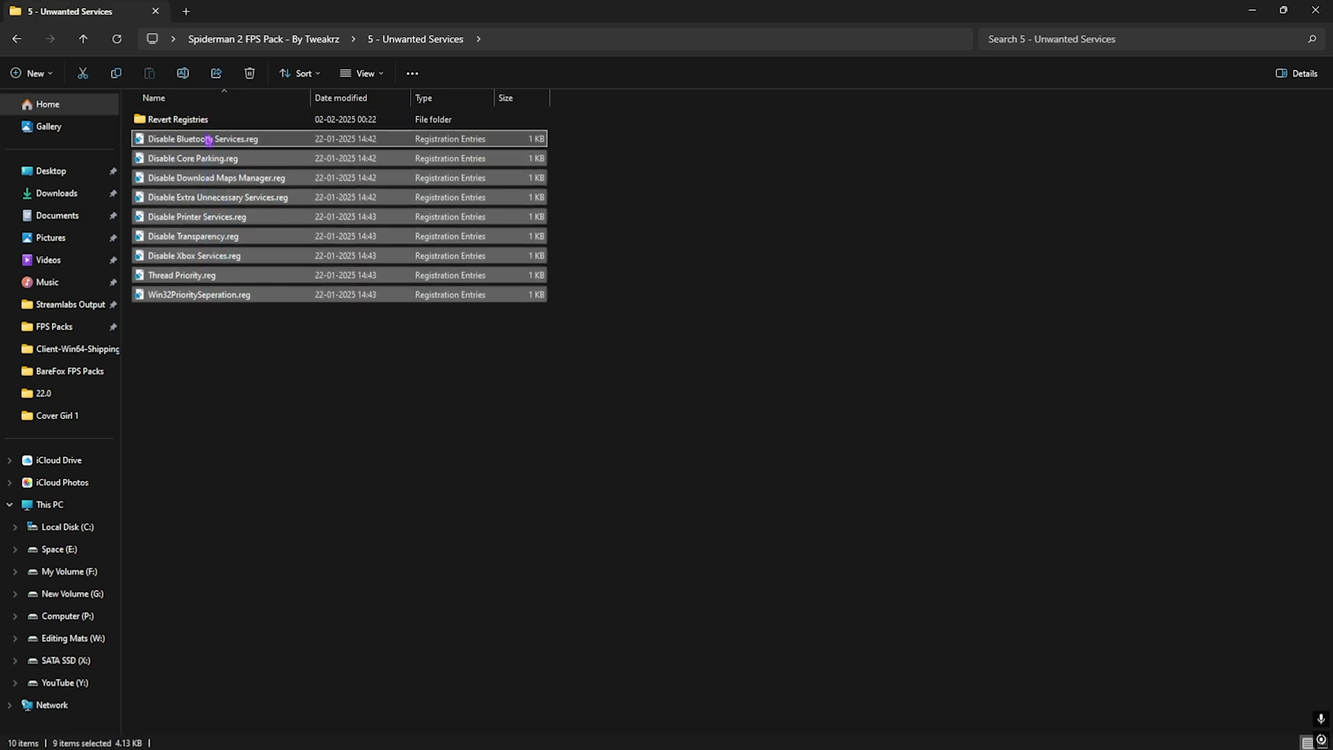
{"action": "left_click", "coordinate": [223, 352]}
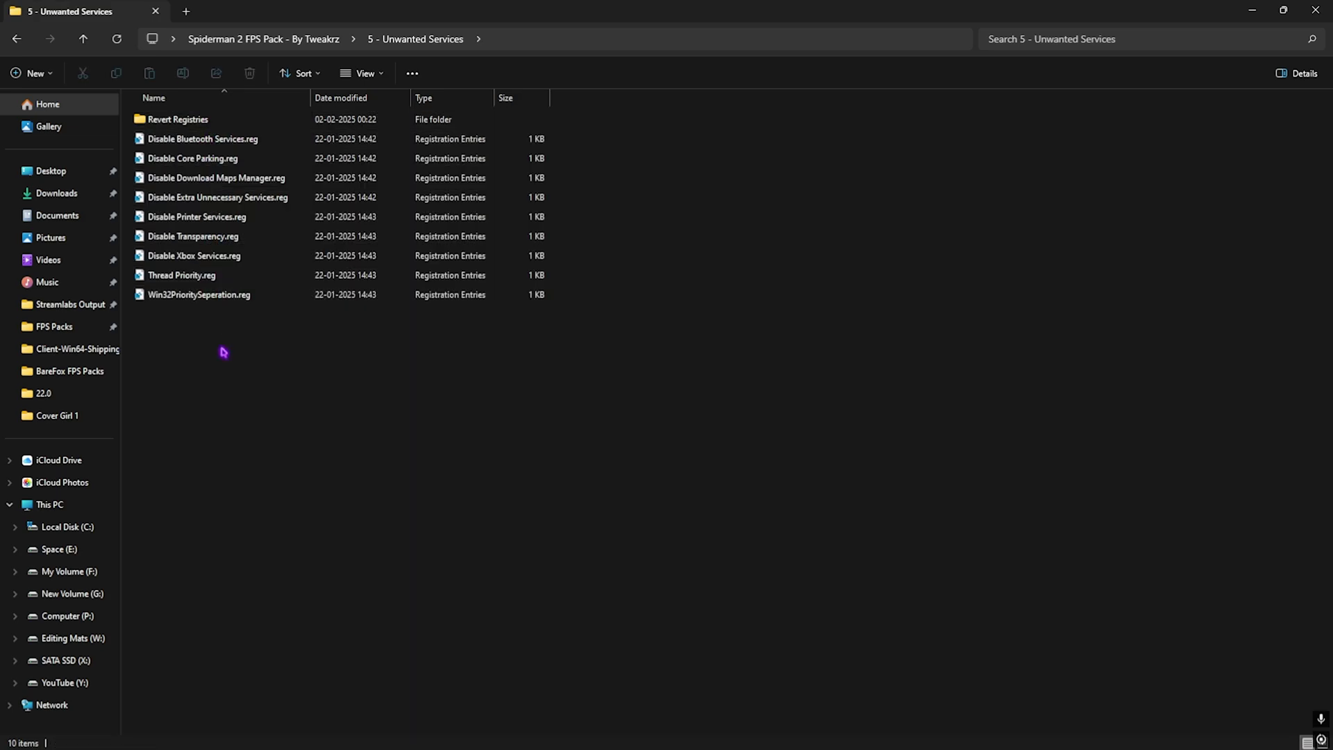
{"action": "left_click", "coordinate": [198, 142]}
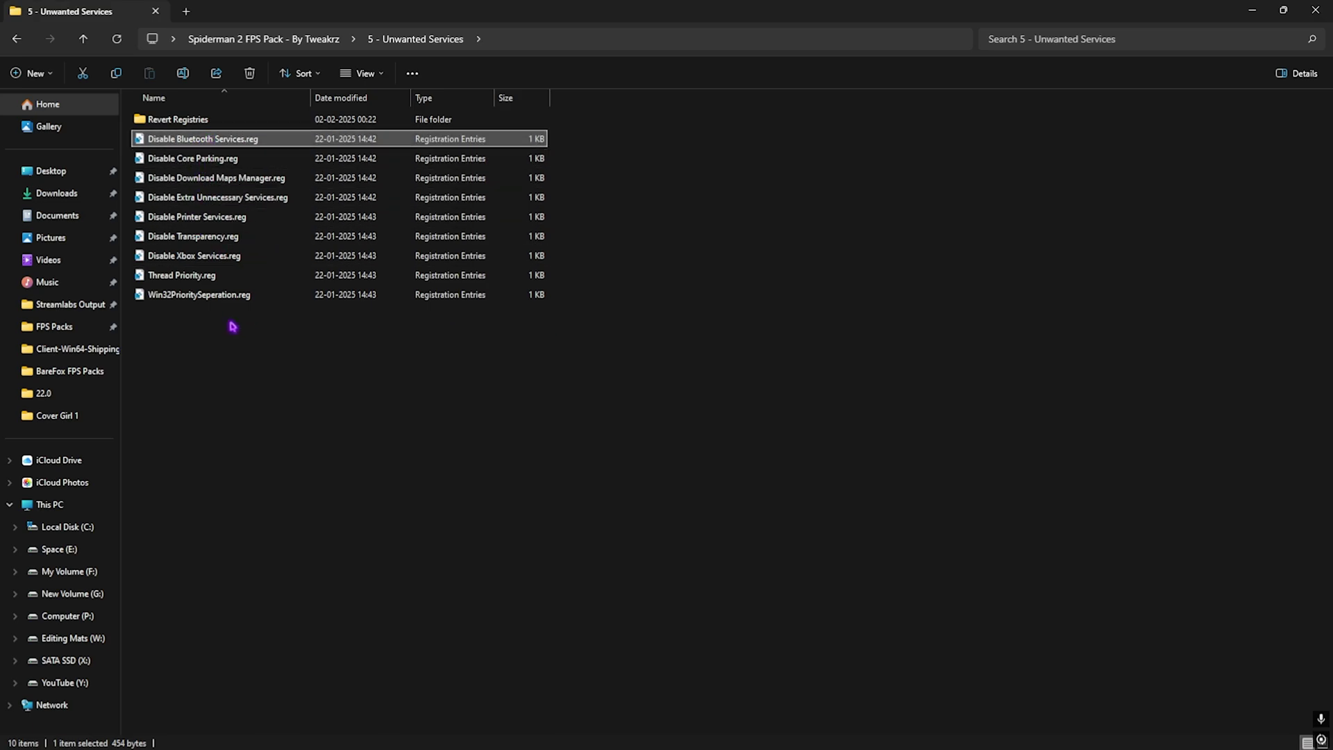
{"action": "left_click_drag", "start_coordinate": [238, 371], "coordinate": [220, 138]}
{"action": "left_click", "coordinate": [236, 358]}
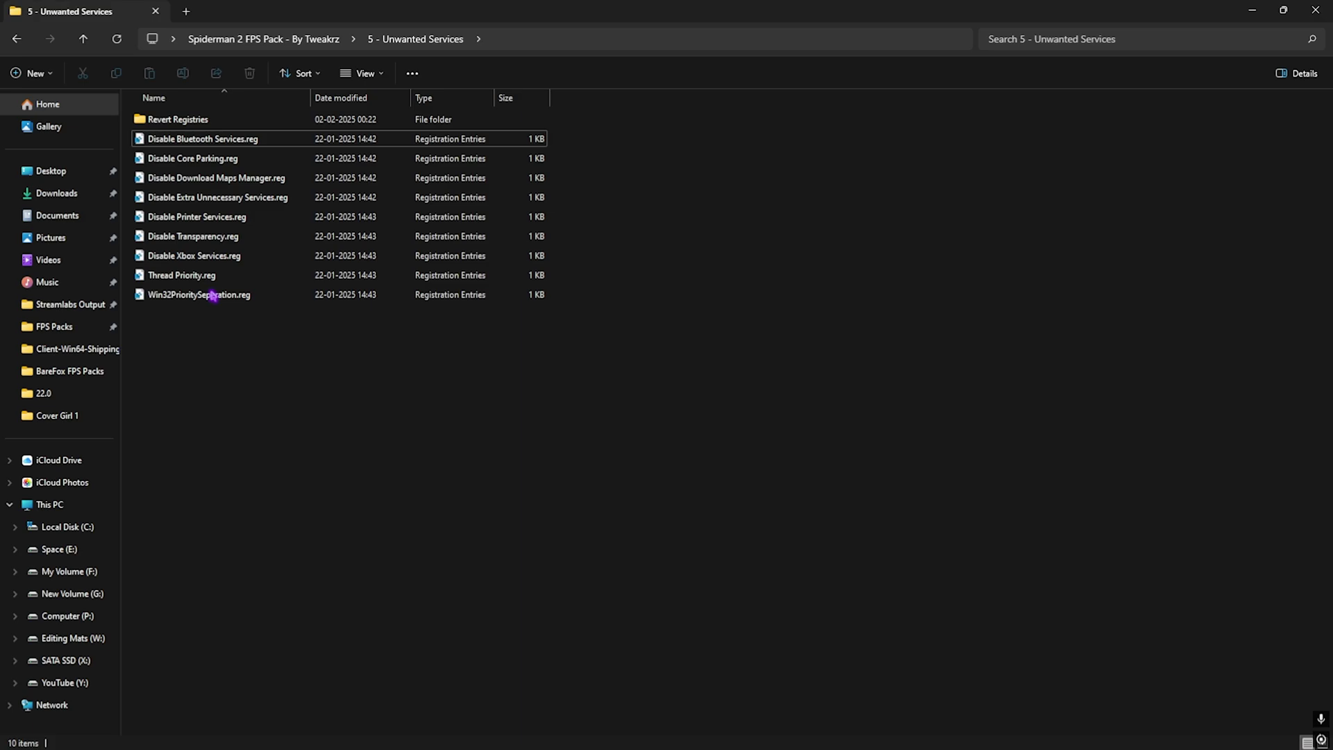
Inspect the six Enable files in Revert Registries, go back, and close File Explorer
{"action": "double_click", "coordinate": [183, 119]}
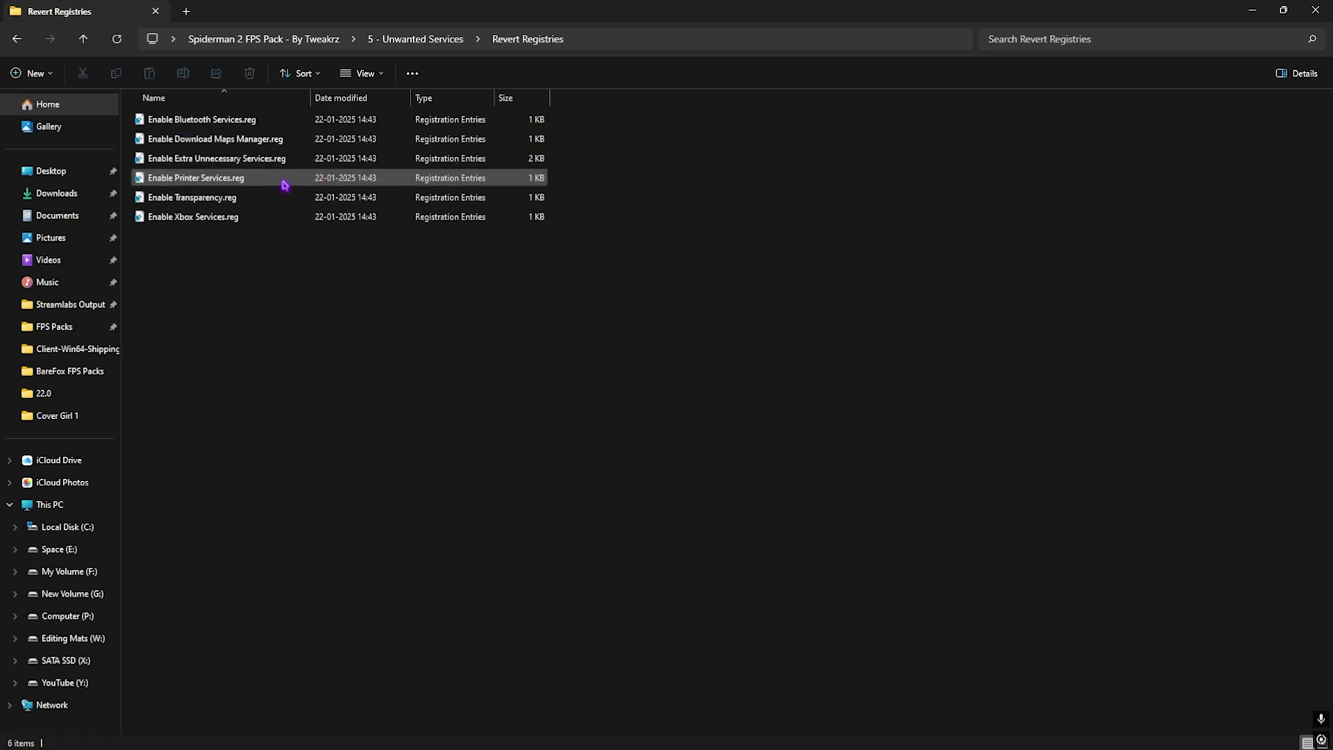
{"action": "left_click_drag", "start_coordinate": [283, 296], "coordinate": [233, 119]}
{"action": "left_click_drag", "start_coordinate": [340, 333], "coordinate": [216, 119]}
{"action": "left_click", "coordinate": [444, 39]}
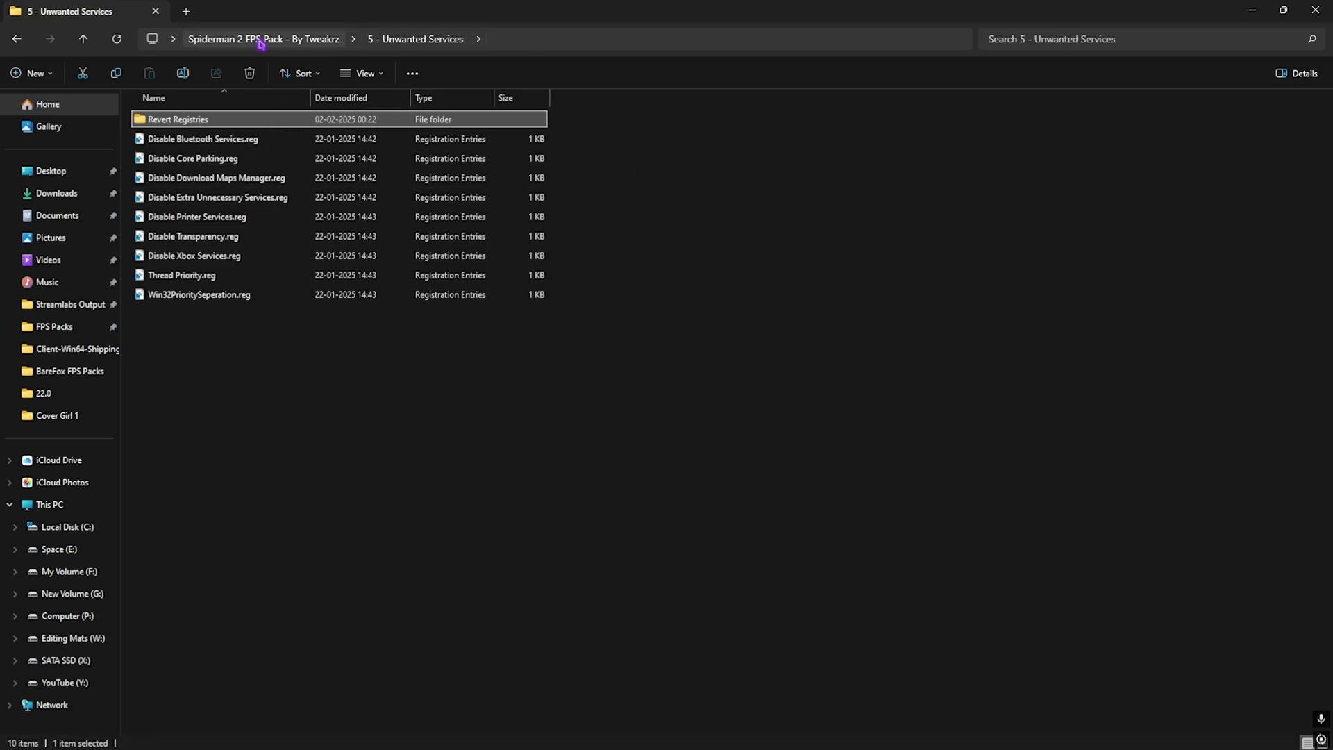
{"action": "left_click", "coordinate": [1315, 9]}
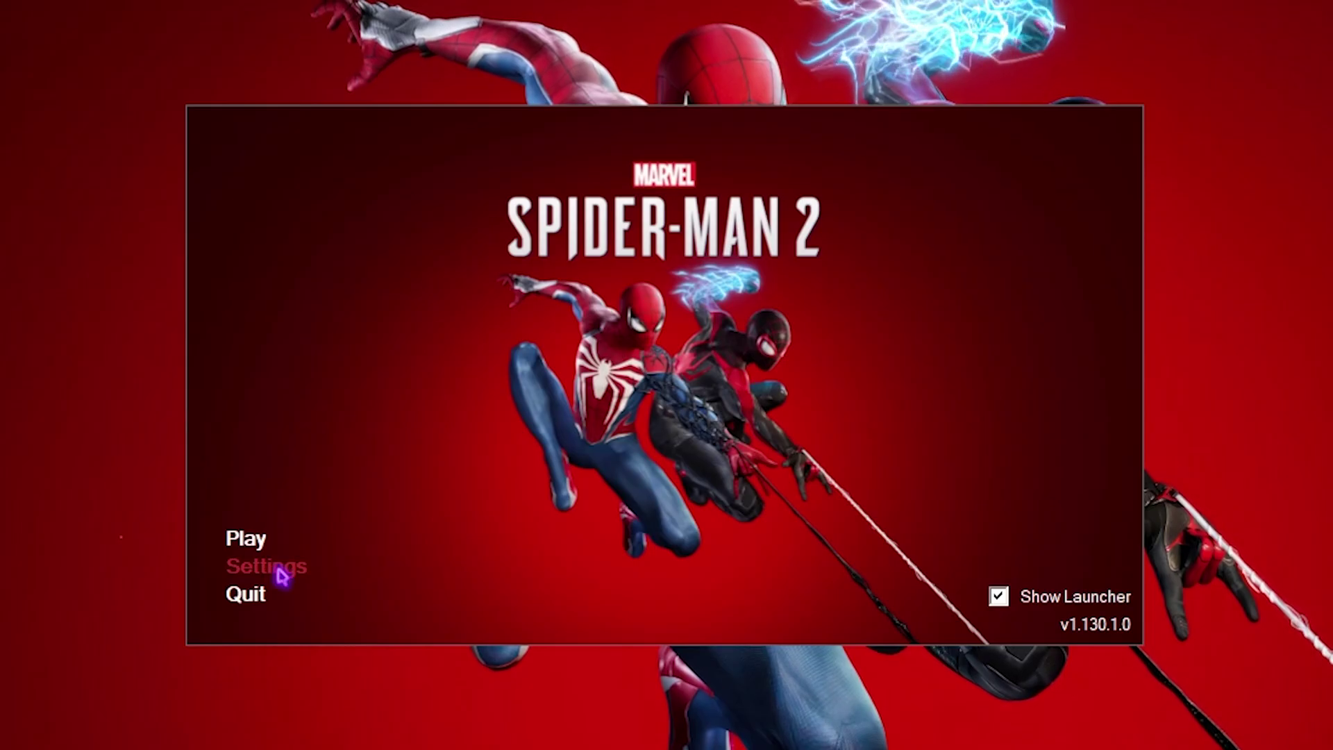
In Setup, set the first monitor to Exclusive Fullscreen at 1920 x 1080
{"action": "left_click", "coordinate": [444, 486]}
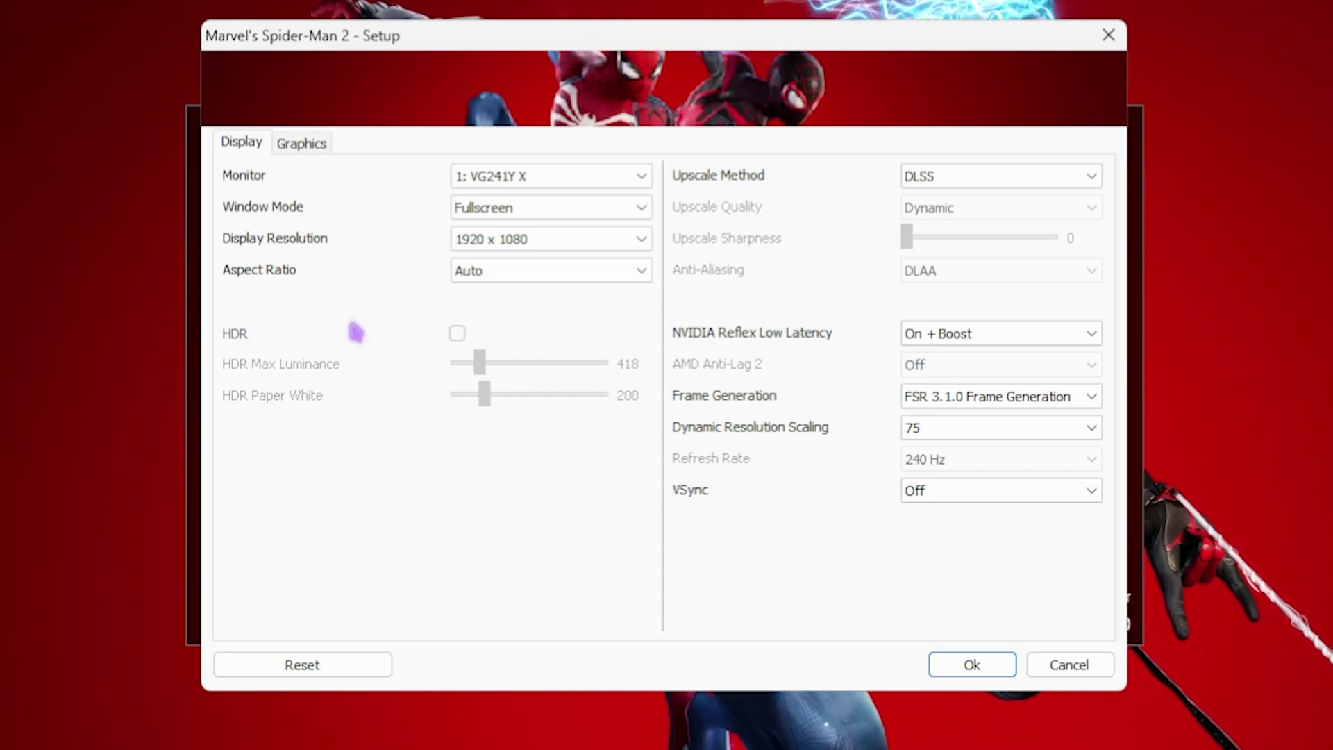
{"action": "left_click", "coordinate": [536, 178]}
{"action": "left_click", "coordinate": [536, 194]}
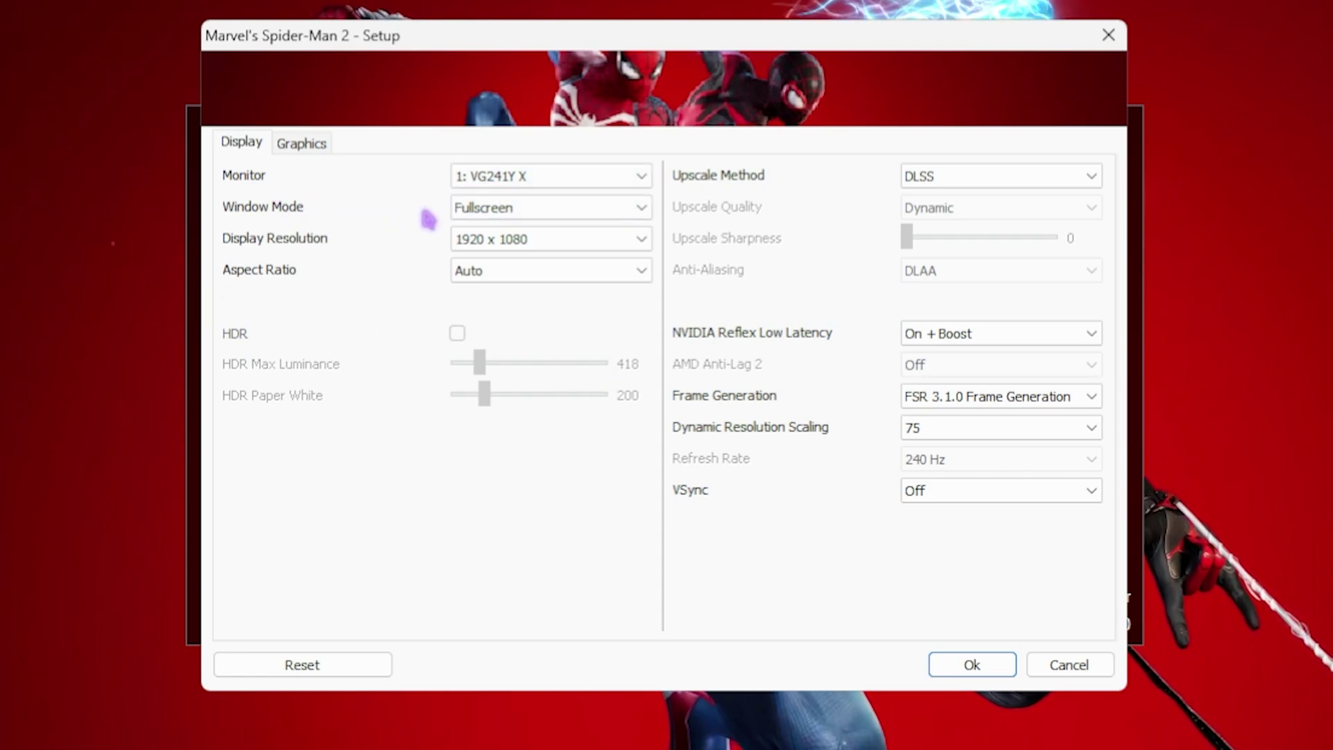
{"action": "left_click", "coordinate": [477, 208]}
{"action": "left_click", "coordinate": [490, 260]}
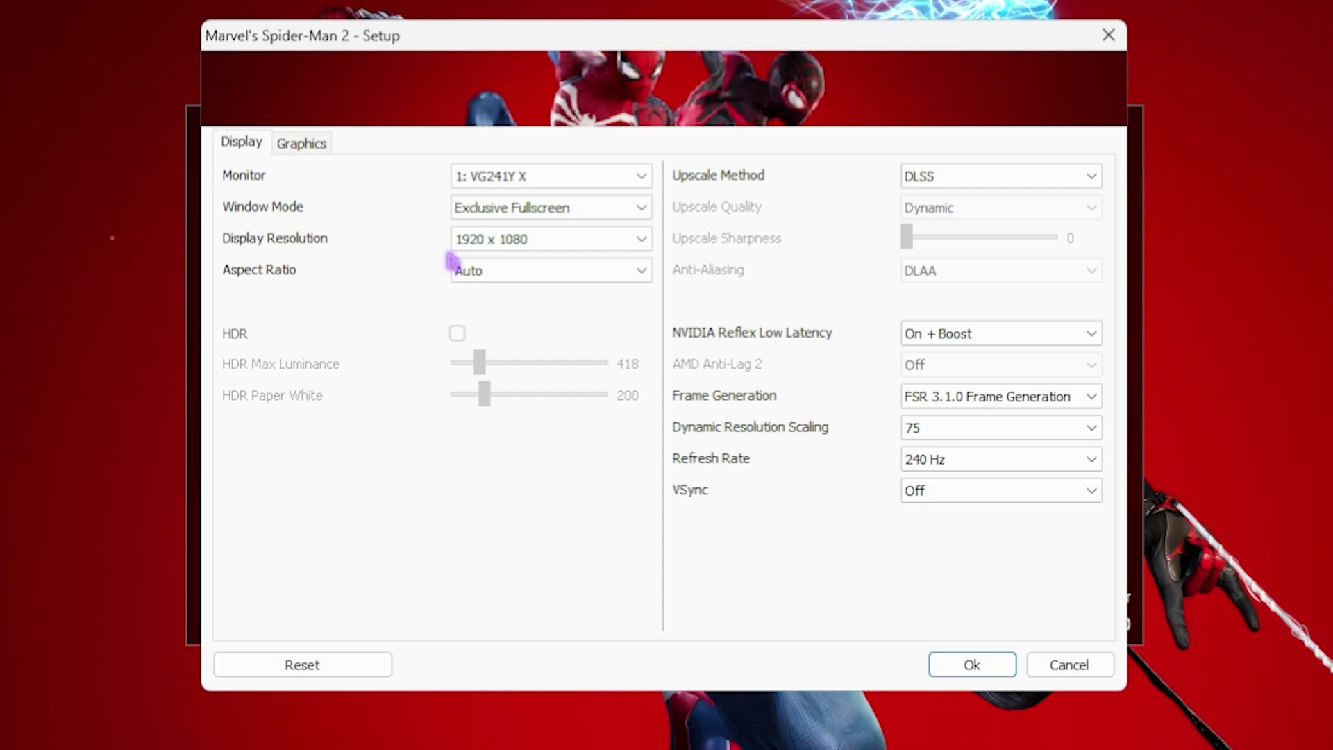
{"action": "left_click", "coordinate": [539, 239]}
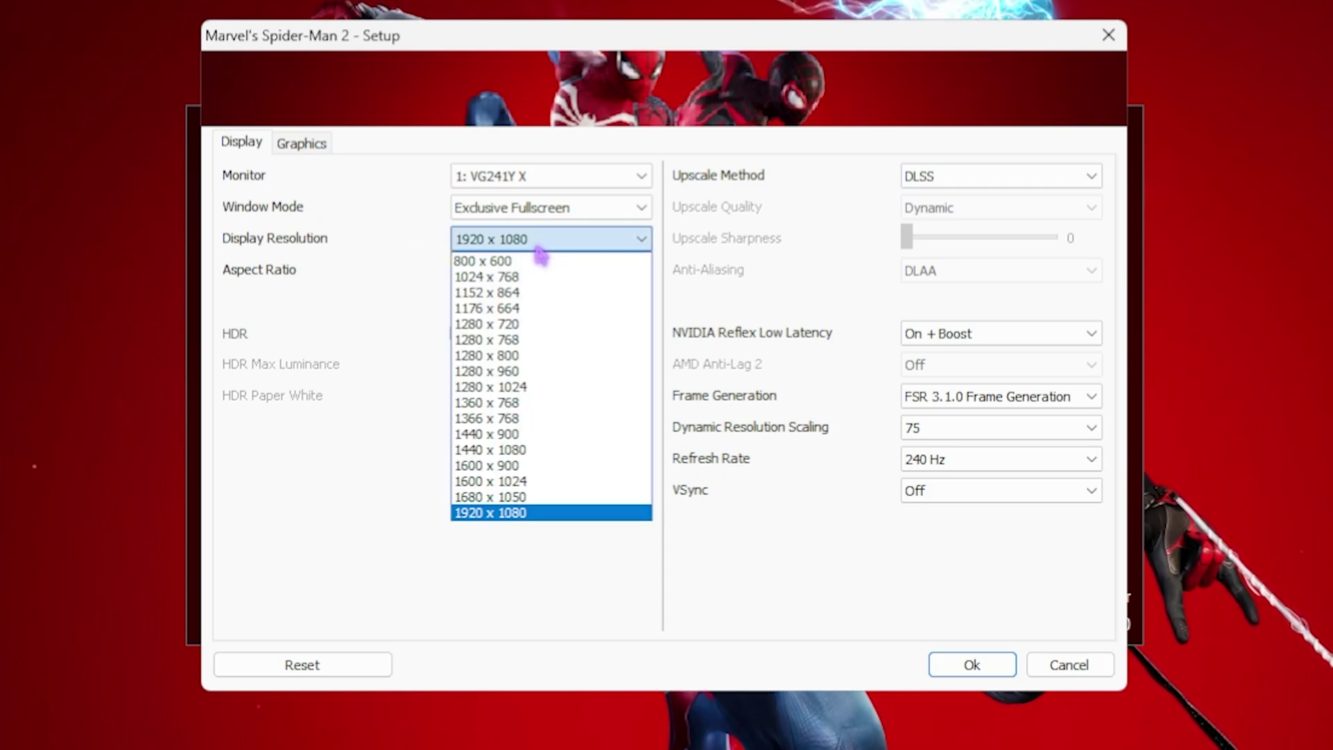
{"action": "left_click", "coordinate": [496, 515]}
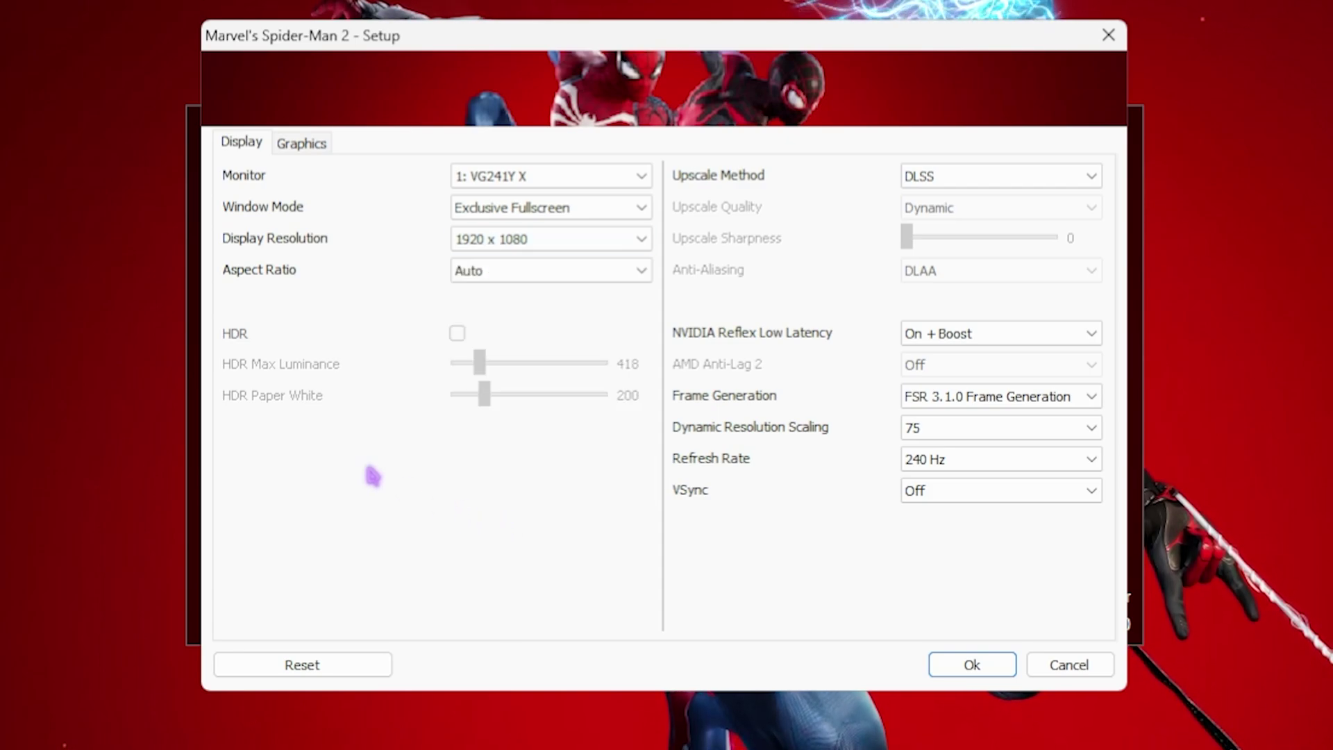
{"action": "left_click", "coordinate": [520, 248]}
{"action": "left_click", "coordinate": [520, 248]}
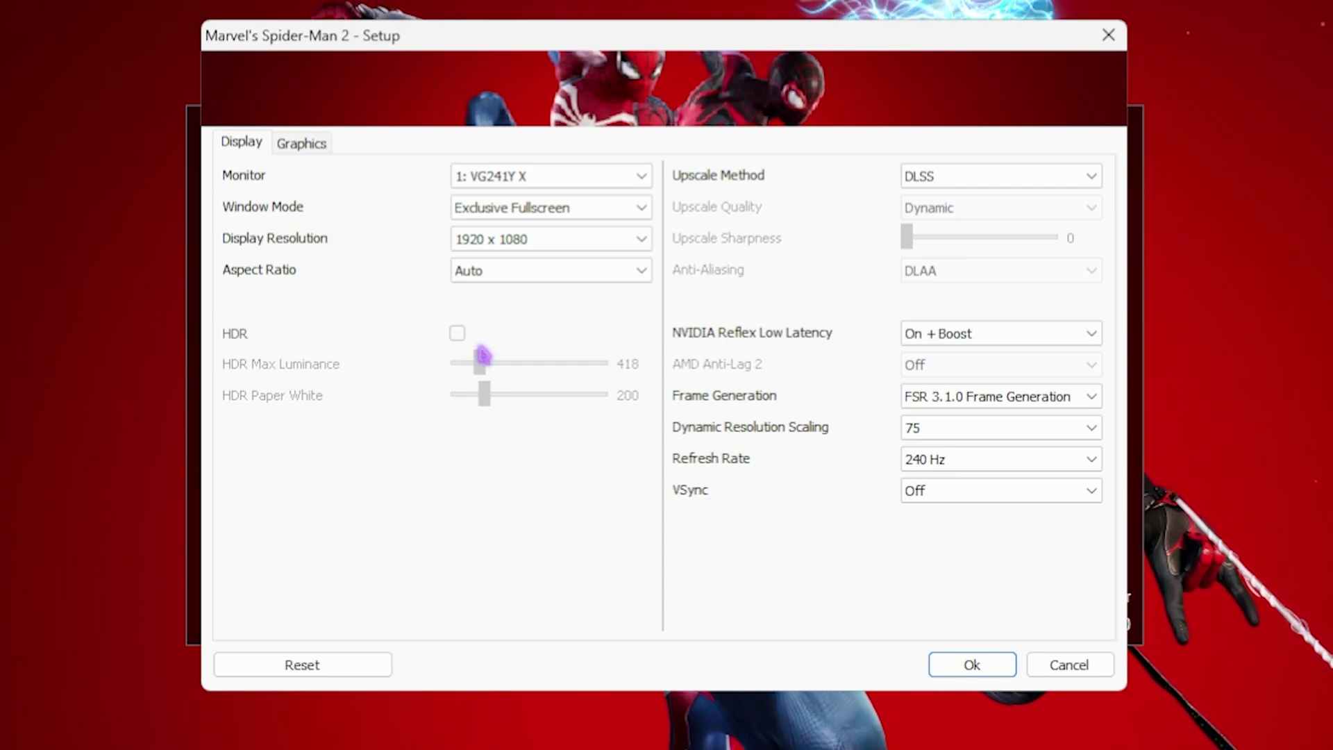
Keep DLSS upscaling, Reflex On + Boost, FSR 3.1.0 frame generation and dynamic resolution 75
{"action": "left_click", "coordinate": [942, 182]}
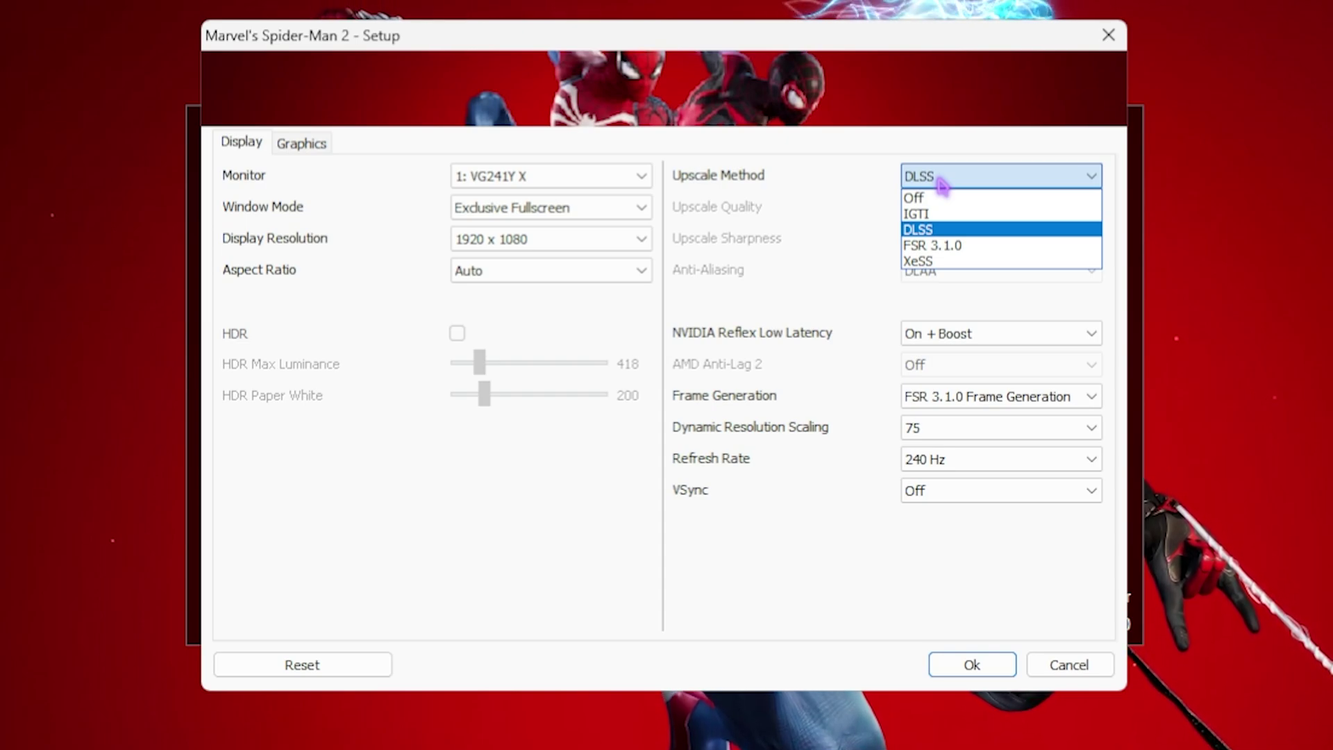
{"action": "left_click", "coordinate": [943, 182]}
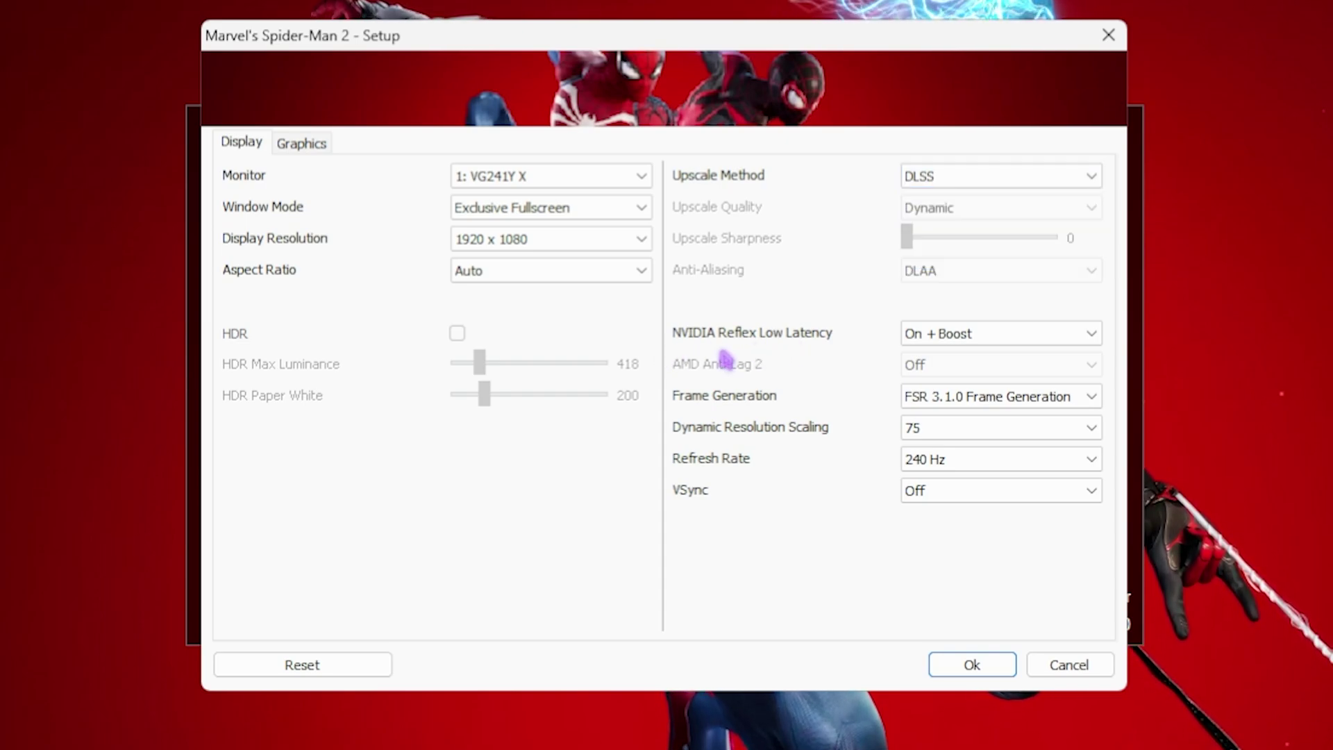
{"action": "left_click", "coordinate": [910, 339]}
{"action": "left_click", "coordinate": [927, 403]}
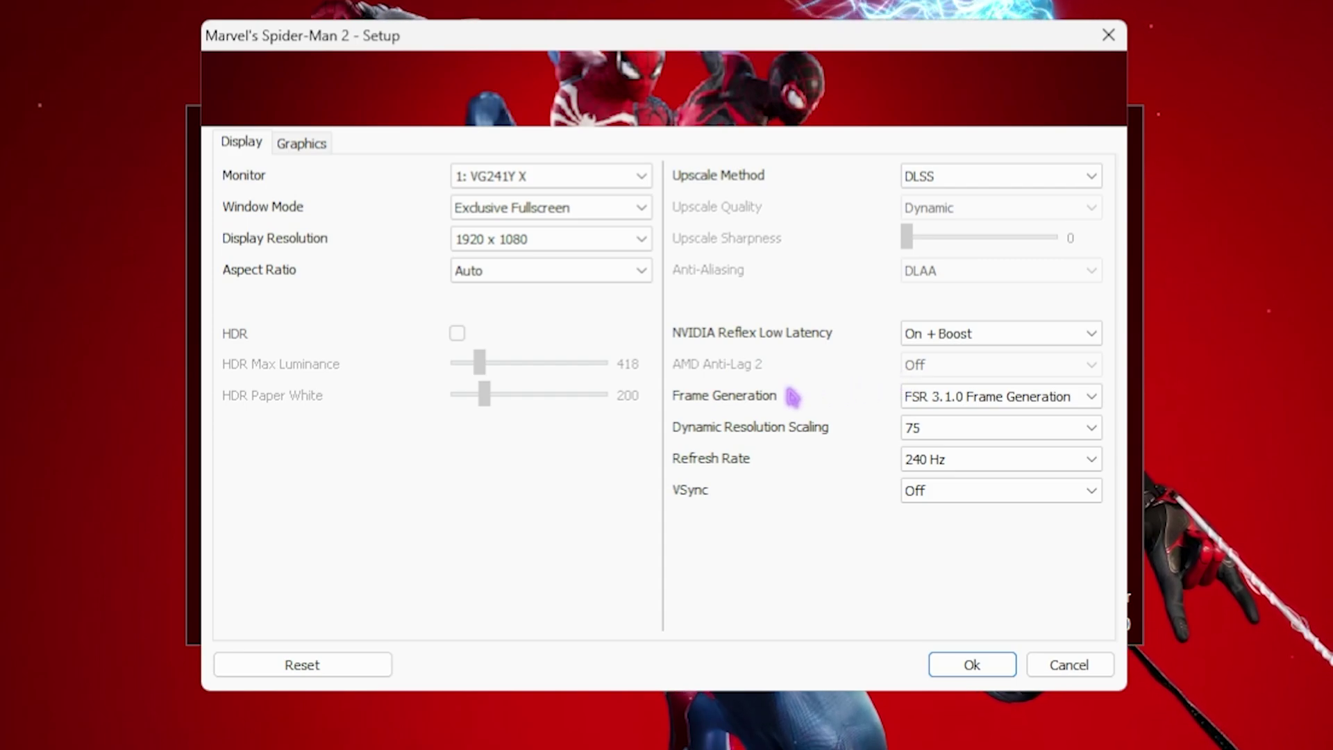
{"action": "left_click", "coordinate": [971, 401]}
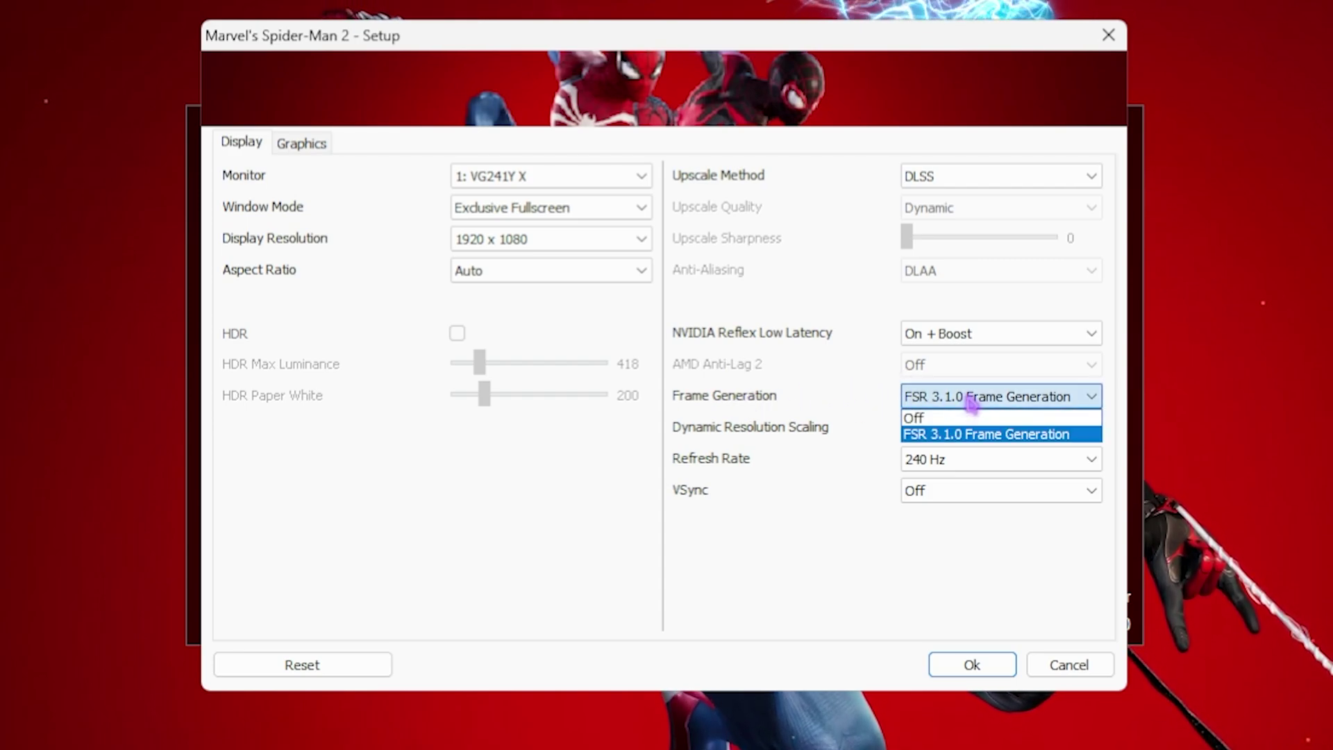
{"action": "left_click", "coordinate": [941, 436]}
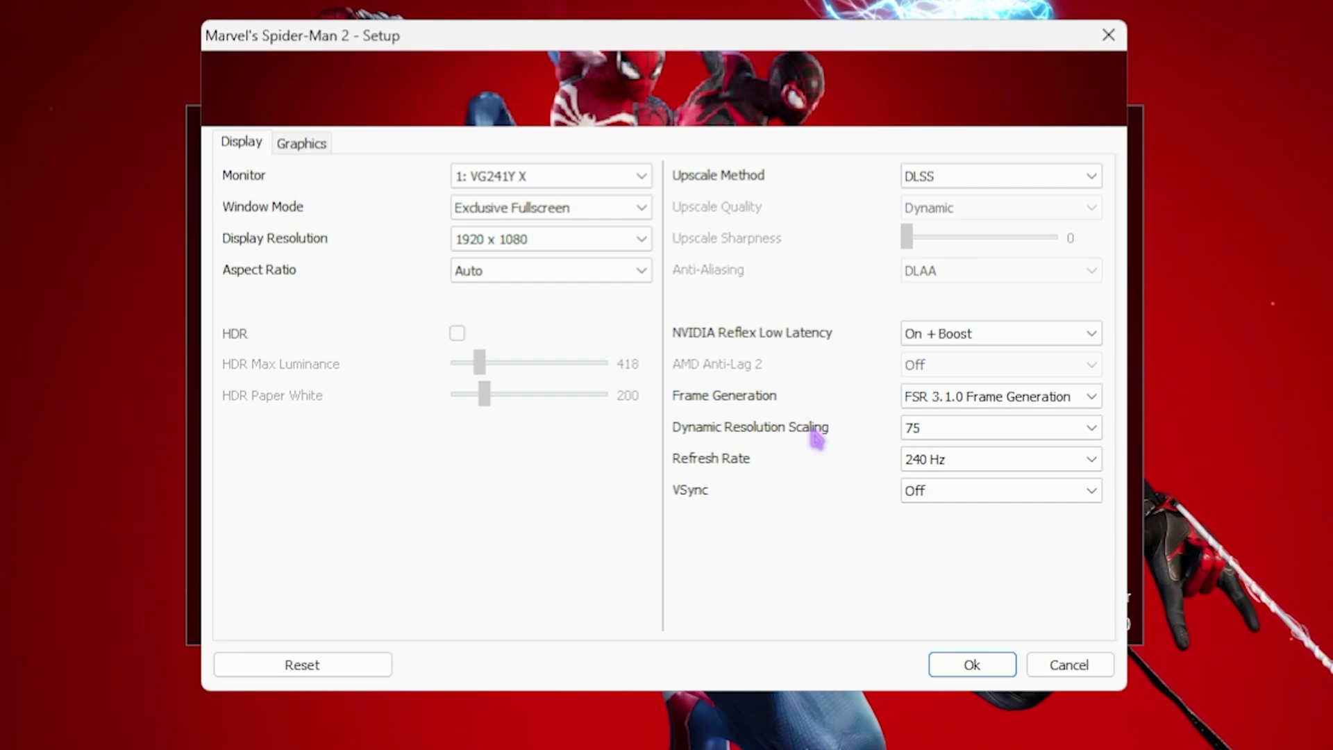
{"action": "left_click", "coordinate": [980, 428]}
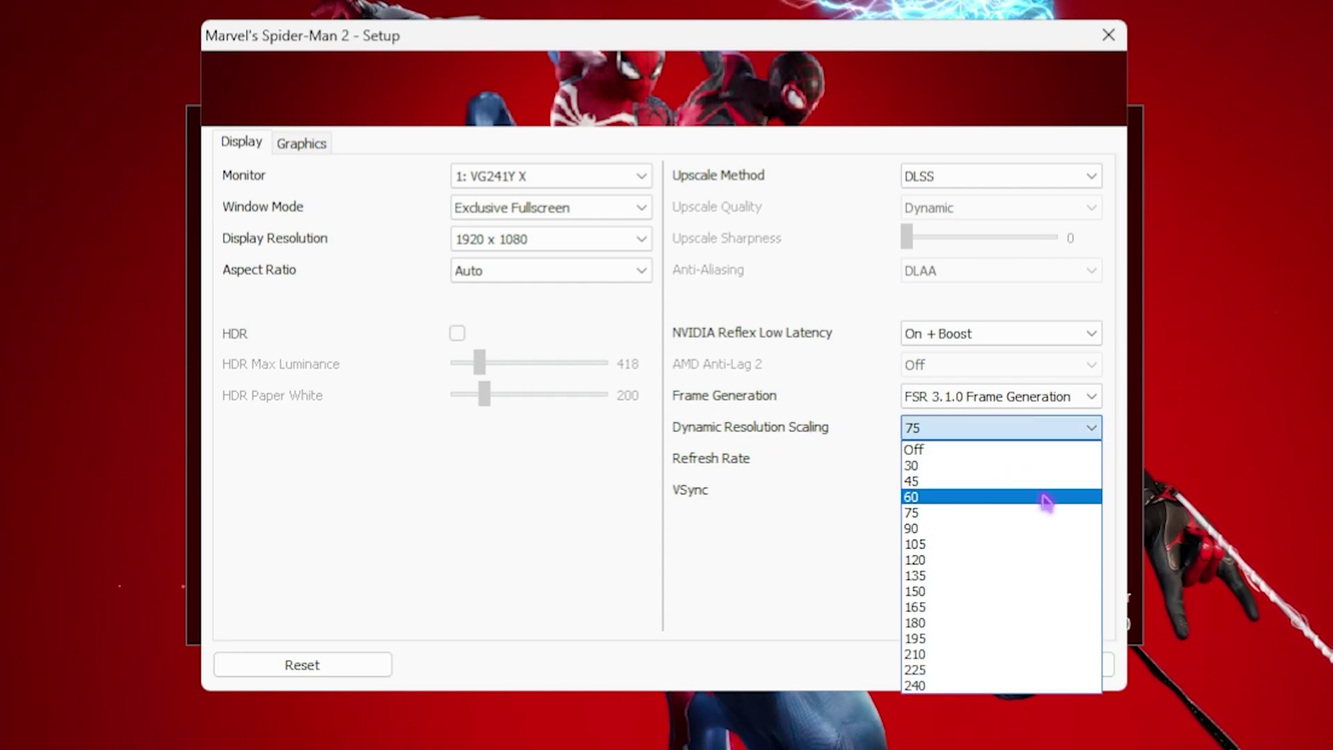
{"action": "left_click", "coordinate": [929, 517]}
Set the refresh rate to 240 Hz with VSync off, then go to Graphics settings
{"action": "left_click", "coordinate": [972, 459]}
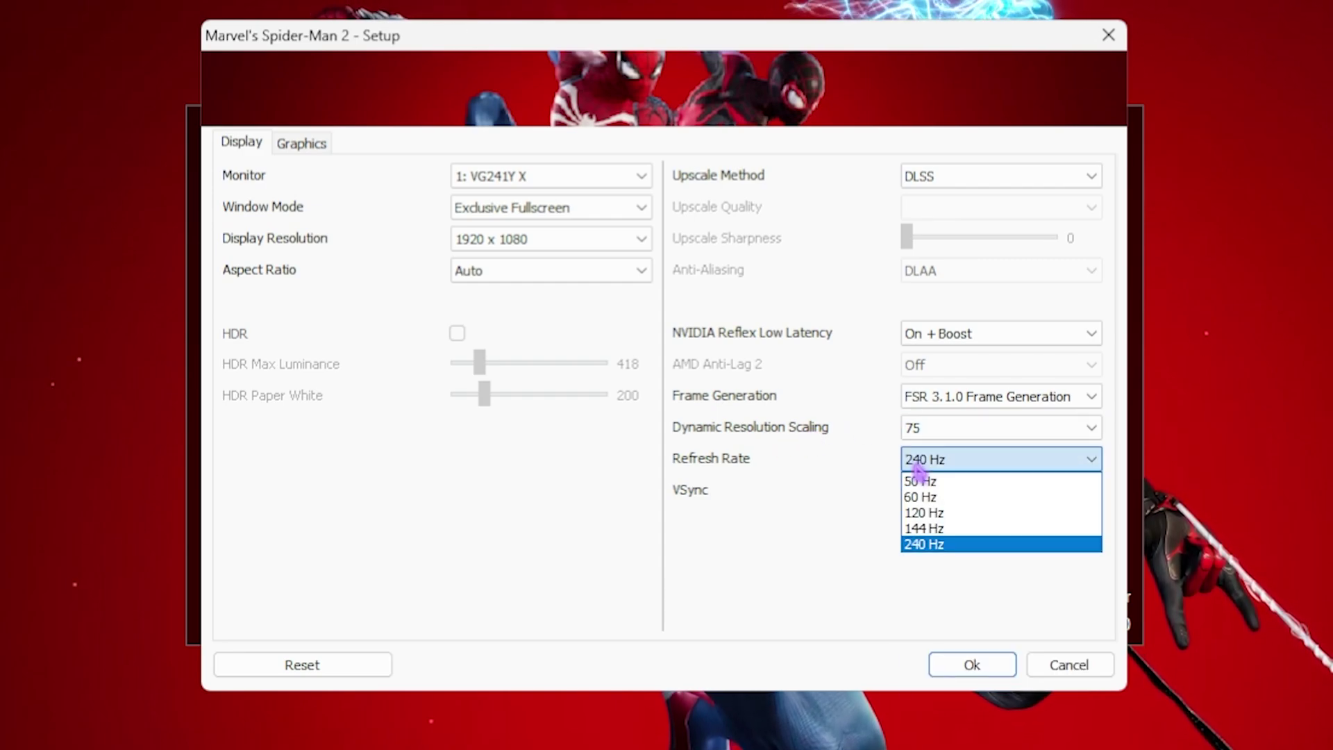
{"action": "left_click", "coordinate": [933, 546]}
{"action": "left_click", "coordinate": [969, 490]}
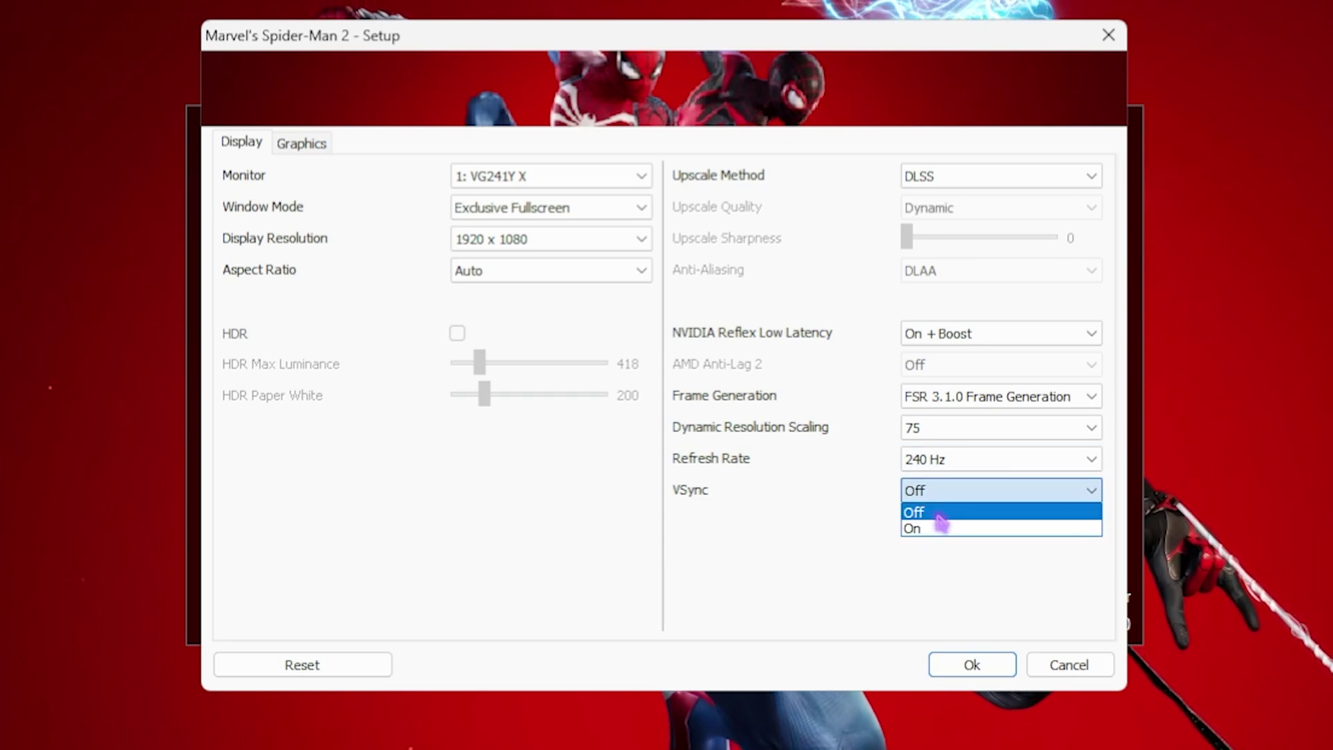
{"action": "left_click", "coordinate": [934, 514]}
{"action": "left_click", "coordinate": [320, 146]}
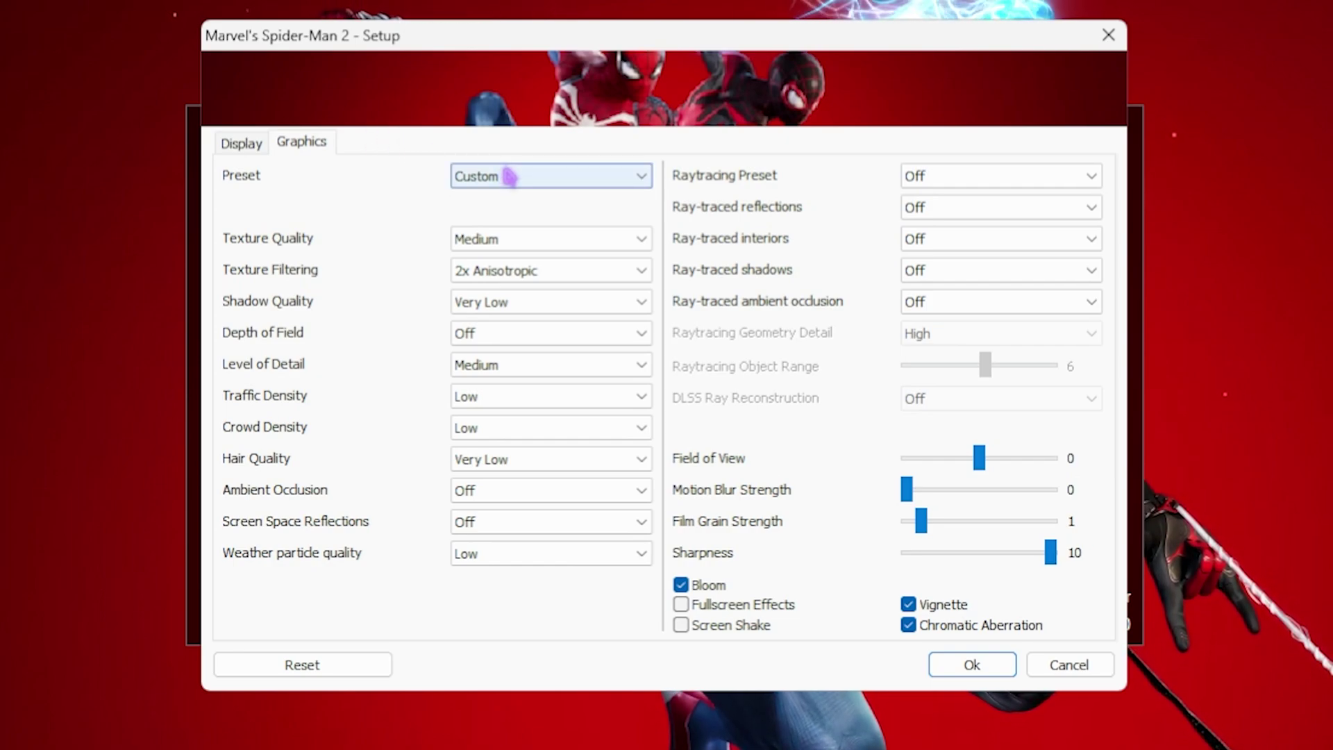
Keep Medium textures and Very Low shadows, and turn depth of field off
{"action": "left_click", "coordinate": [510, 238]}
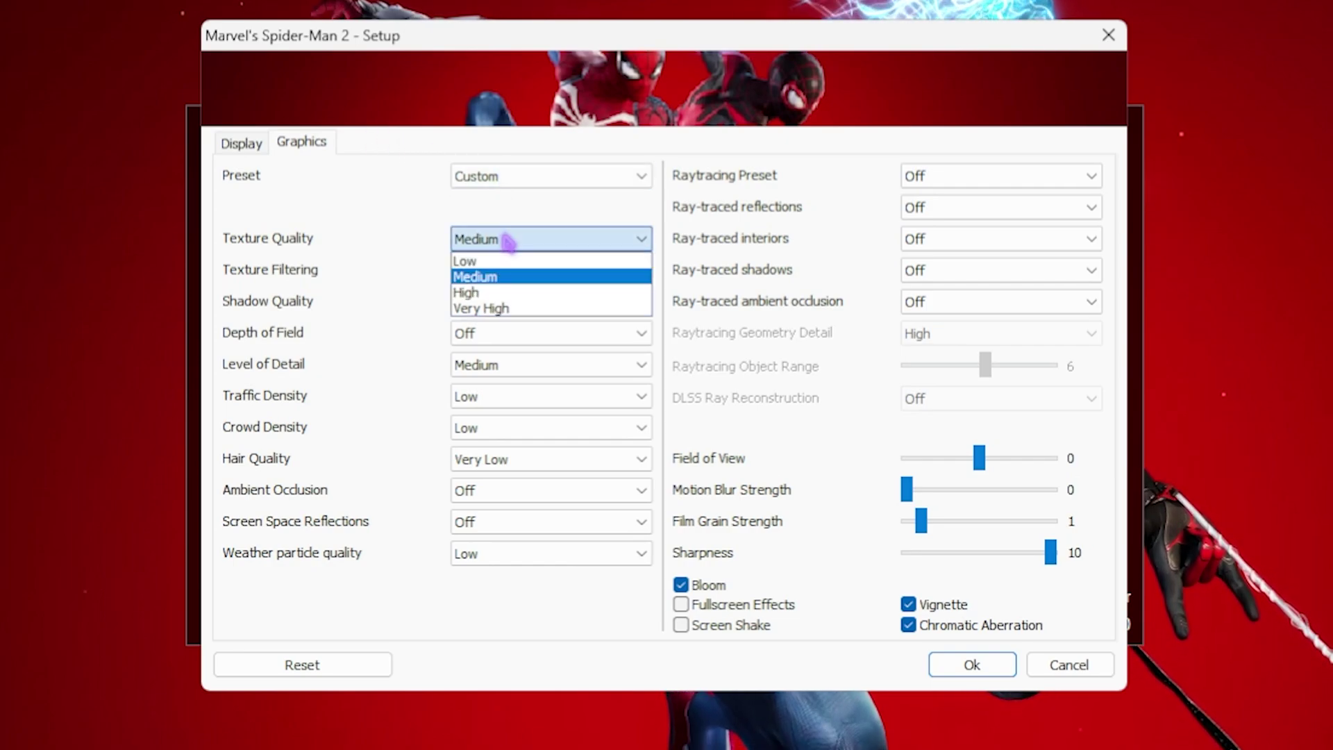
{"action": "left_click", "coordinate": [487, 276]}
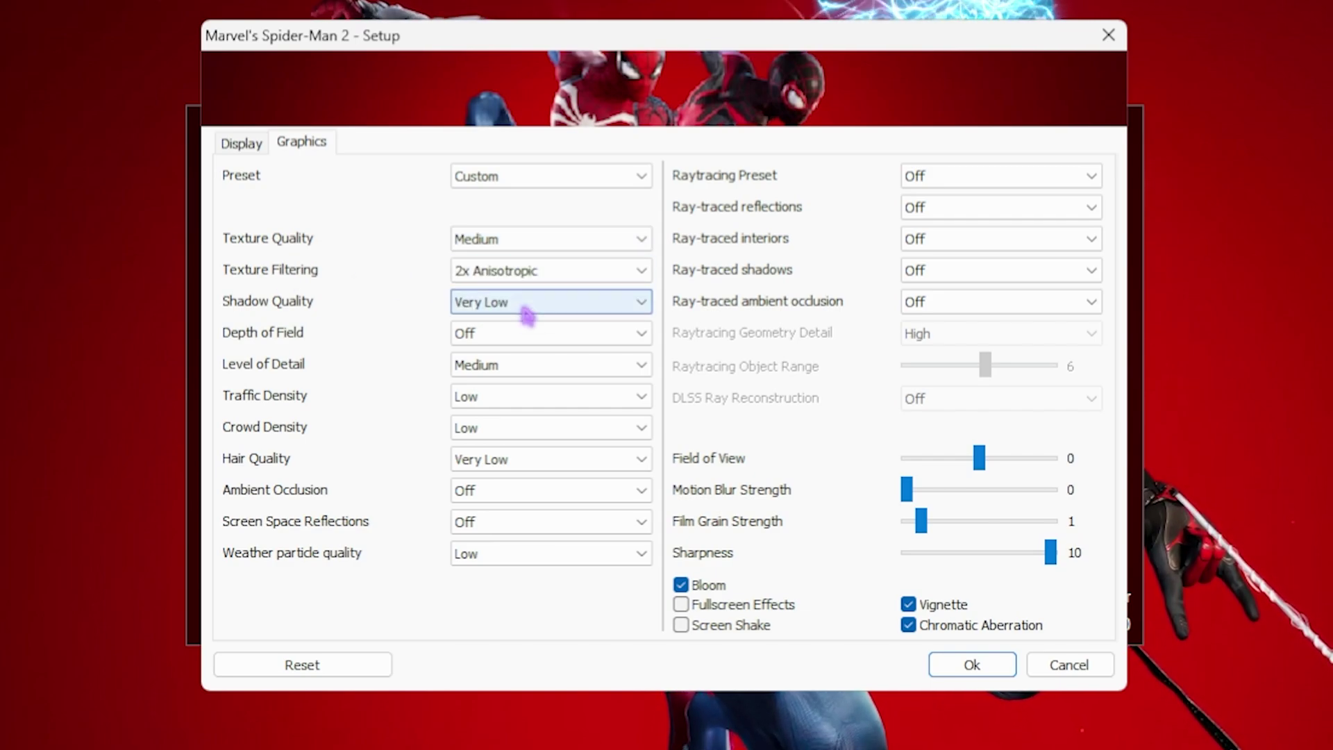
{"action": "left_click", "coordinate": [519, 305]}
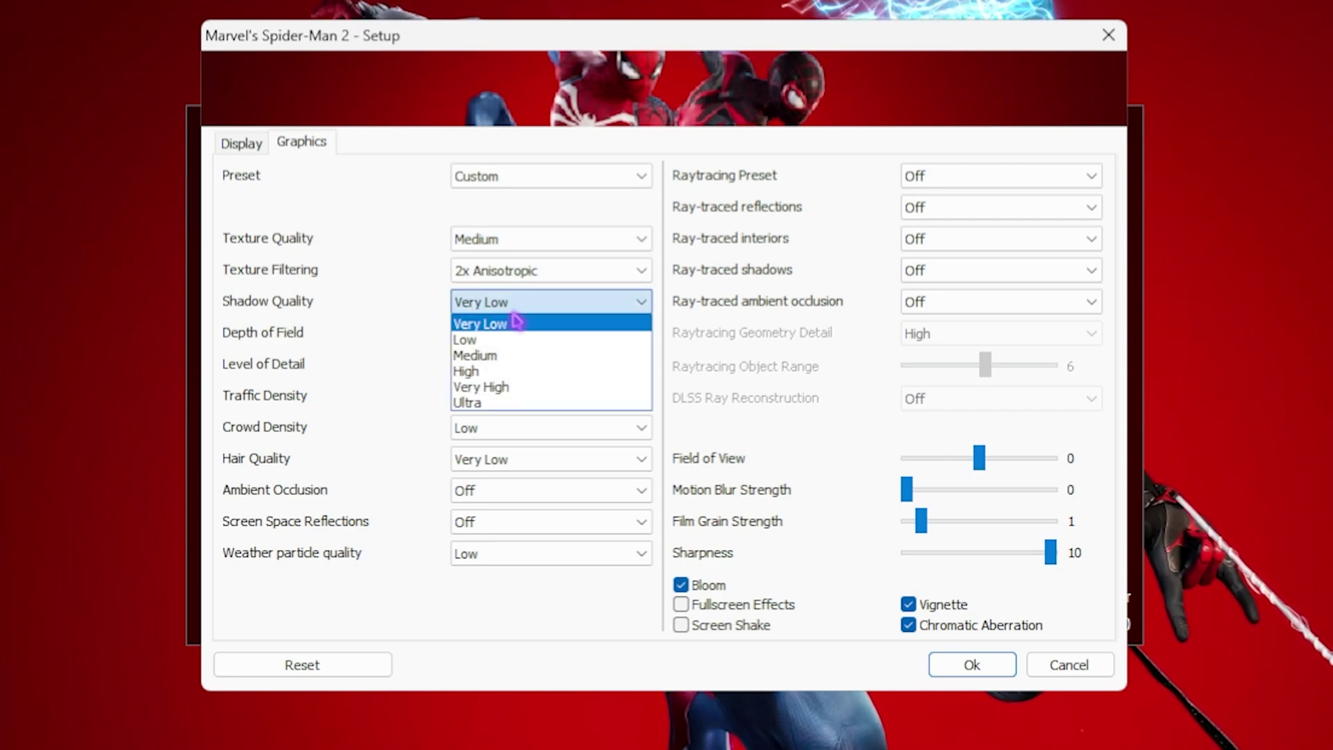
{"action": "left_click", "coordinate": [474, 324]}
{"action": "left_click", "coordinate": [487, 334]}
{"action": "left_click", "coordinate": [486, 350]}
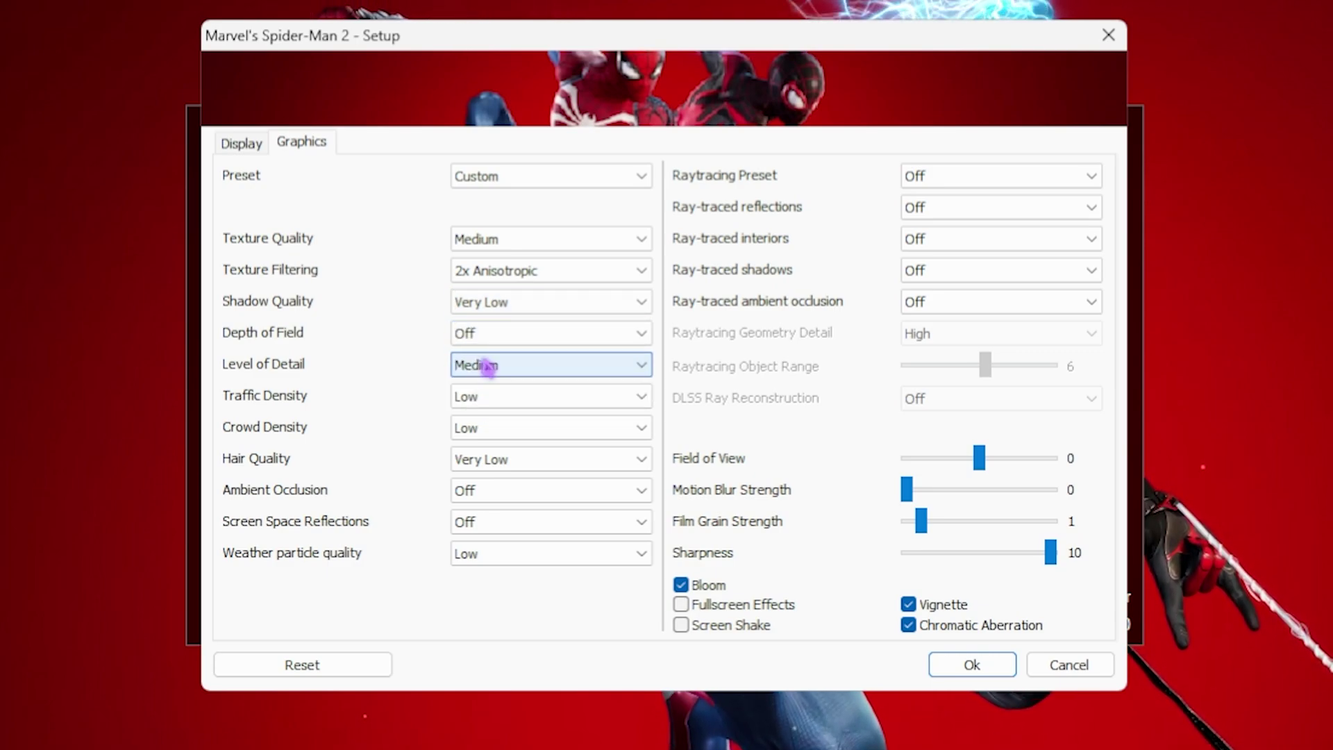
Set level of detail to Medium, traffic density to Low, and film grain strength to 0
{"action": "left_click", "coordinate": [512, 367]}
{"action": "left_click", "coordinate": [491, 419]}
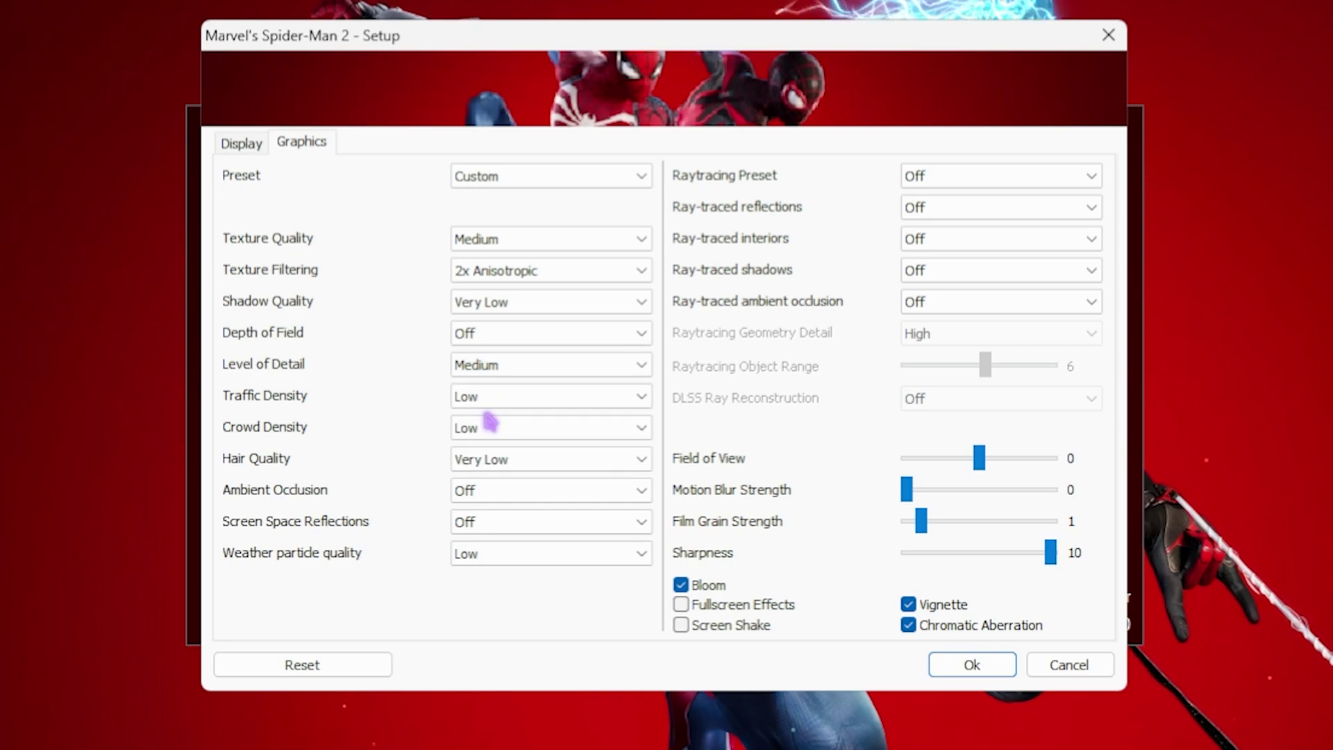
{"action": "left_click", "coordinate": [507, 399]}
{"action": "left_click", "coordinate": [491, 425]}
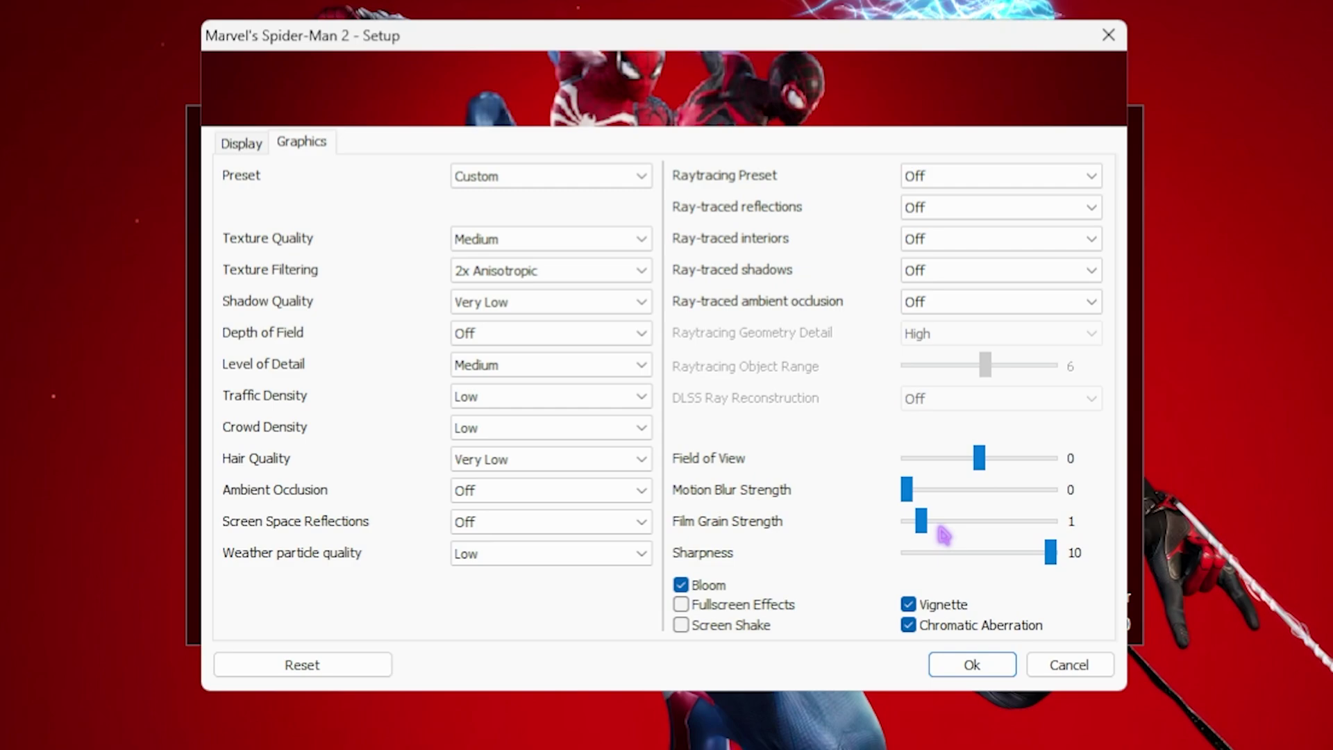
{"action": "left_click_drag", "start_coordinate": [921, 523], "coordinate": [893, 526]}
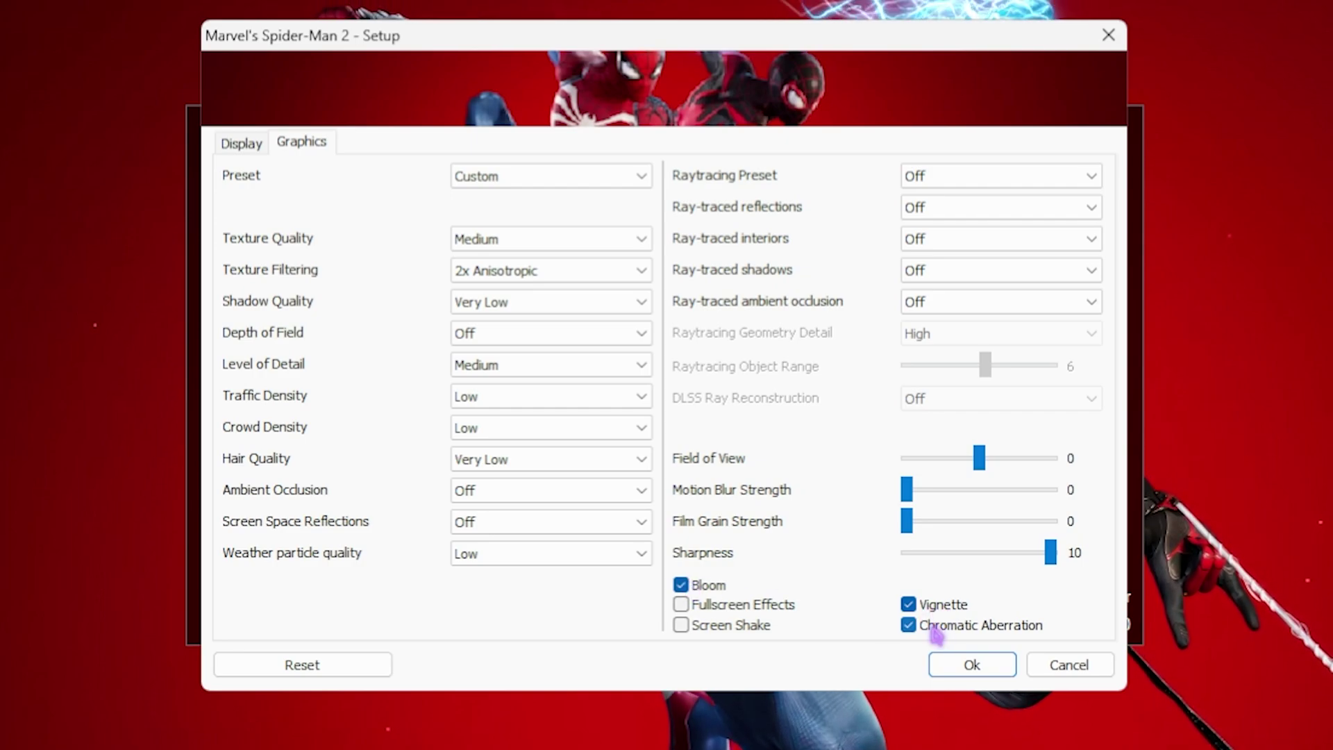
Confirm the Setup dialog with Ok to save the new settings
{"action": "left_click", "coordinate": [972, 666]}
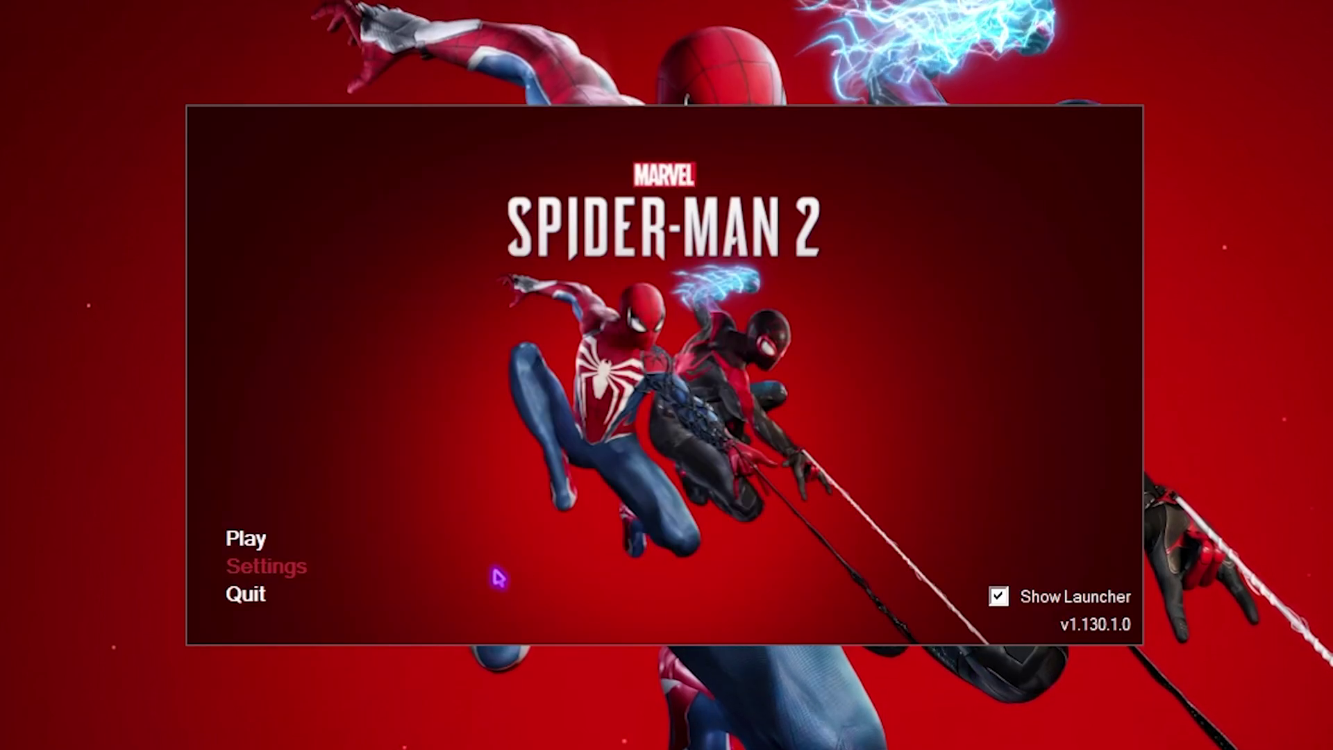